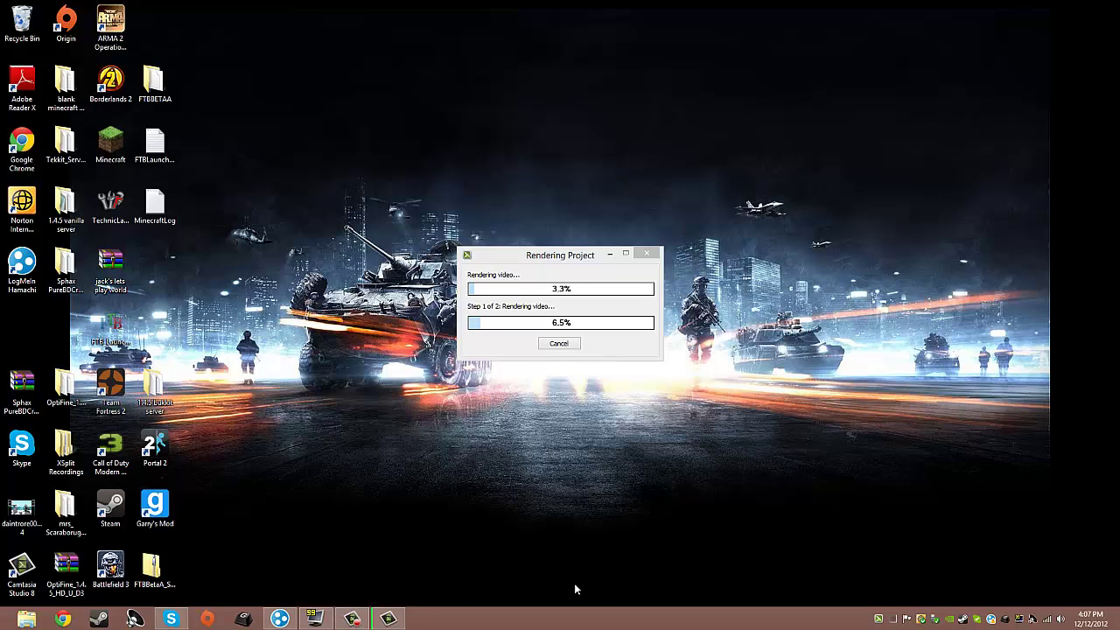
# Step: Minimize the Rendering Project window and the screen recorder window to leave the desktop clear
pyautogui.click(389, 618)
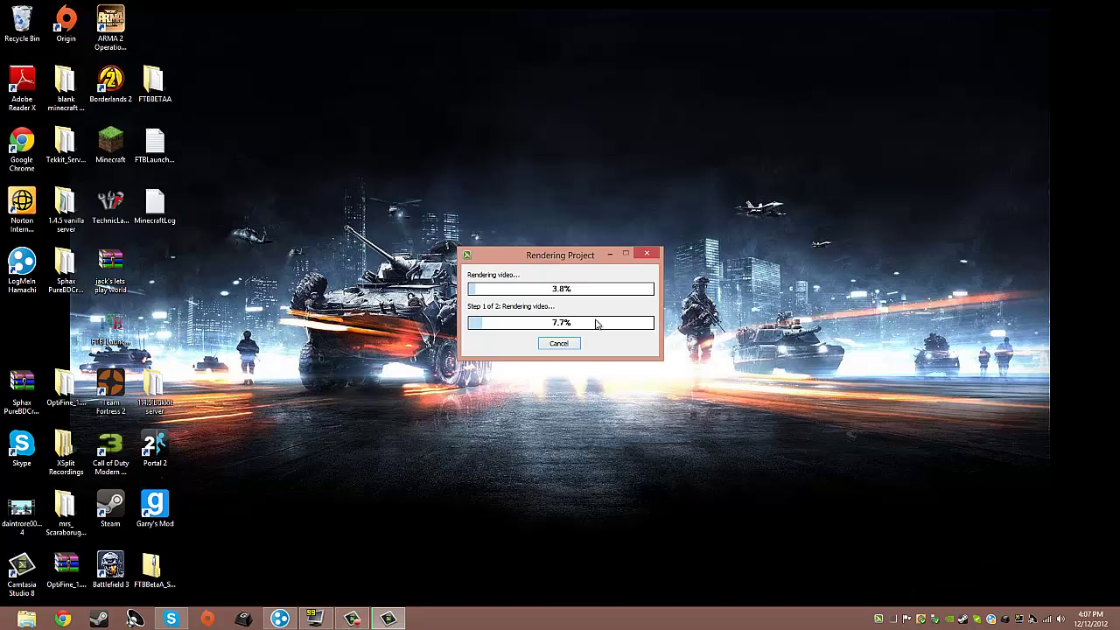
pyautogui.click(609, 254)
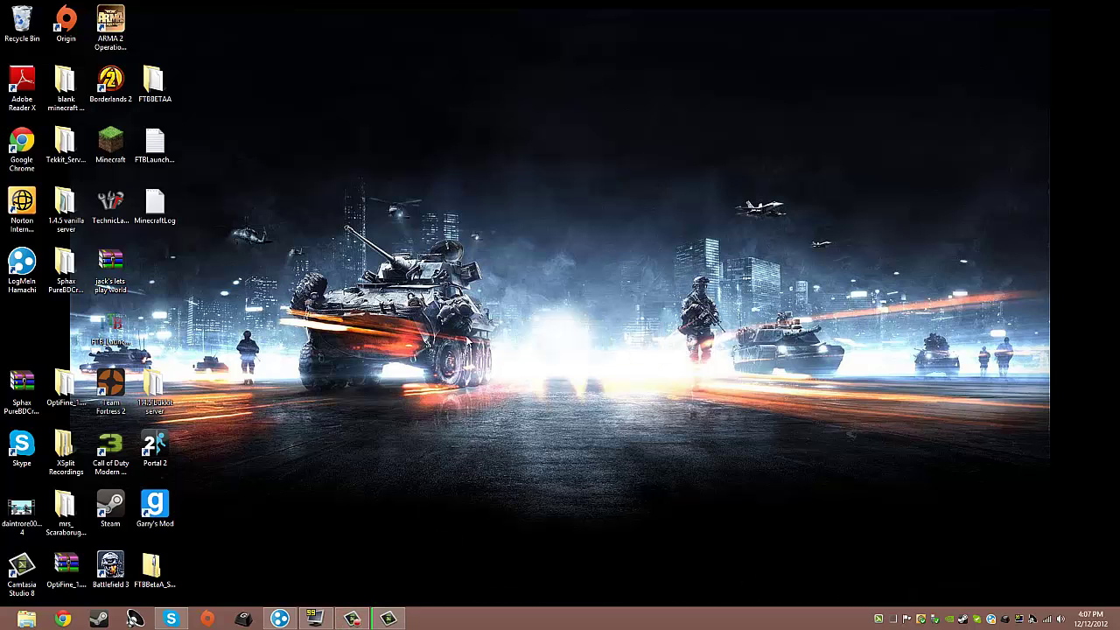
pyautogui.click(387, 620)
pyautogui.click(388, 620)
pyautogui.click(350, 620)
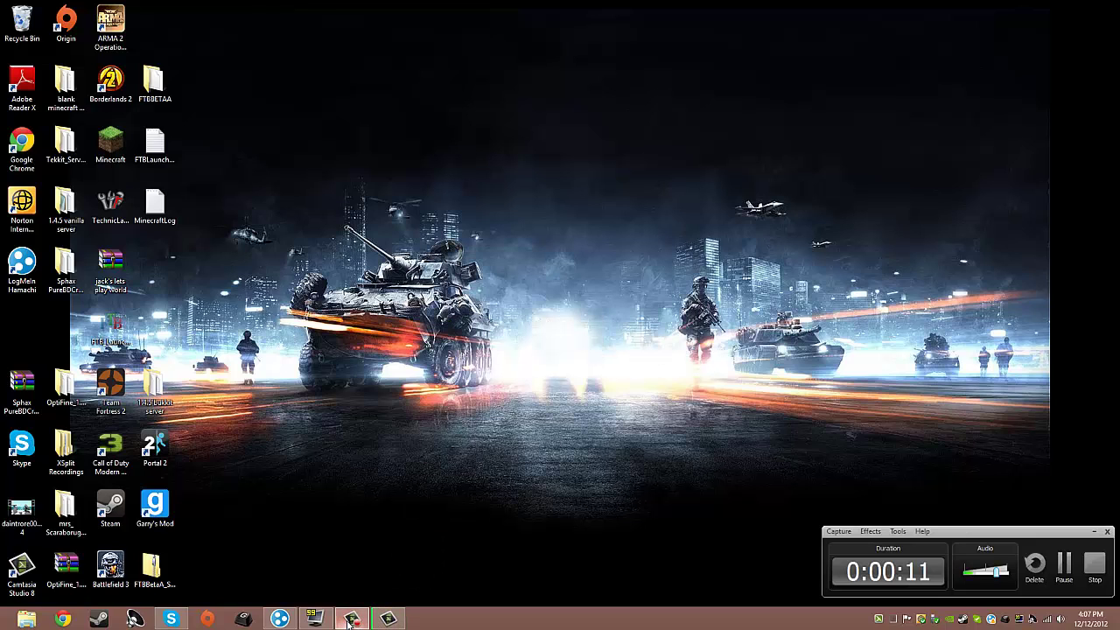
pyautogui.click(350, 620)
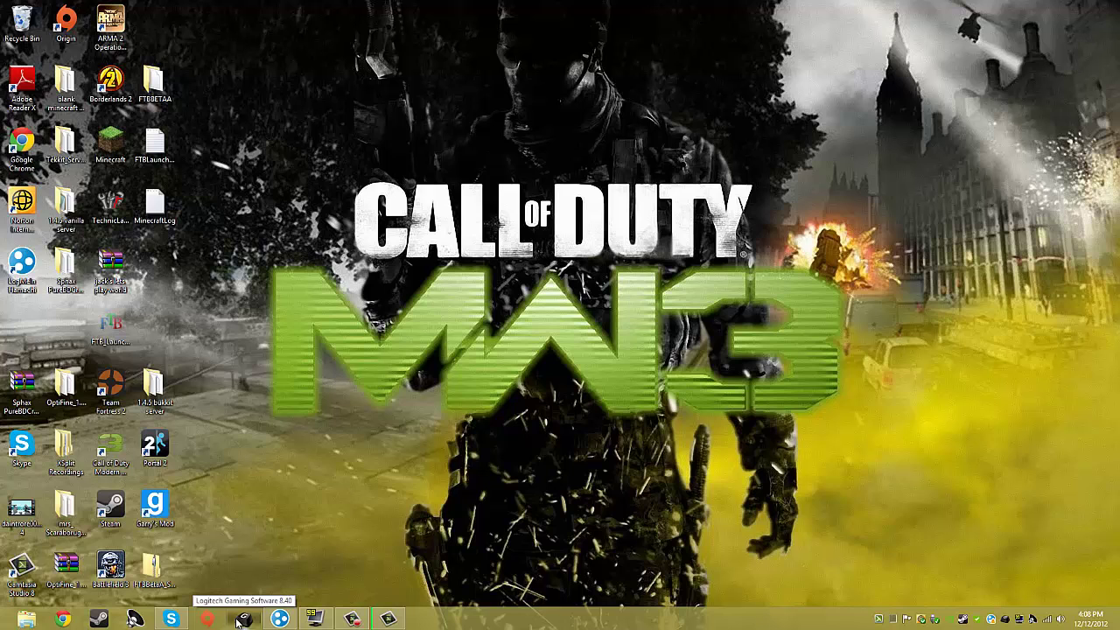
# Step: Open Logitech Gaming Software, switch the G600 to Automatic Game Detection and show the default profile's button assignments
pyautogui.click(243, 619)
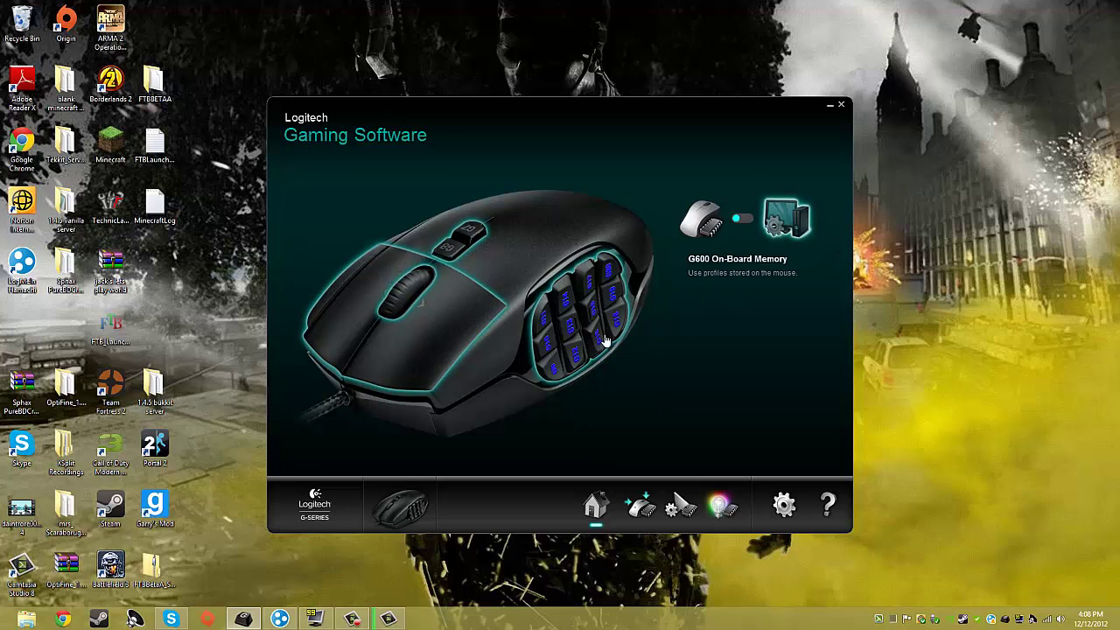
pyautogui.click(762, 224)
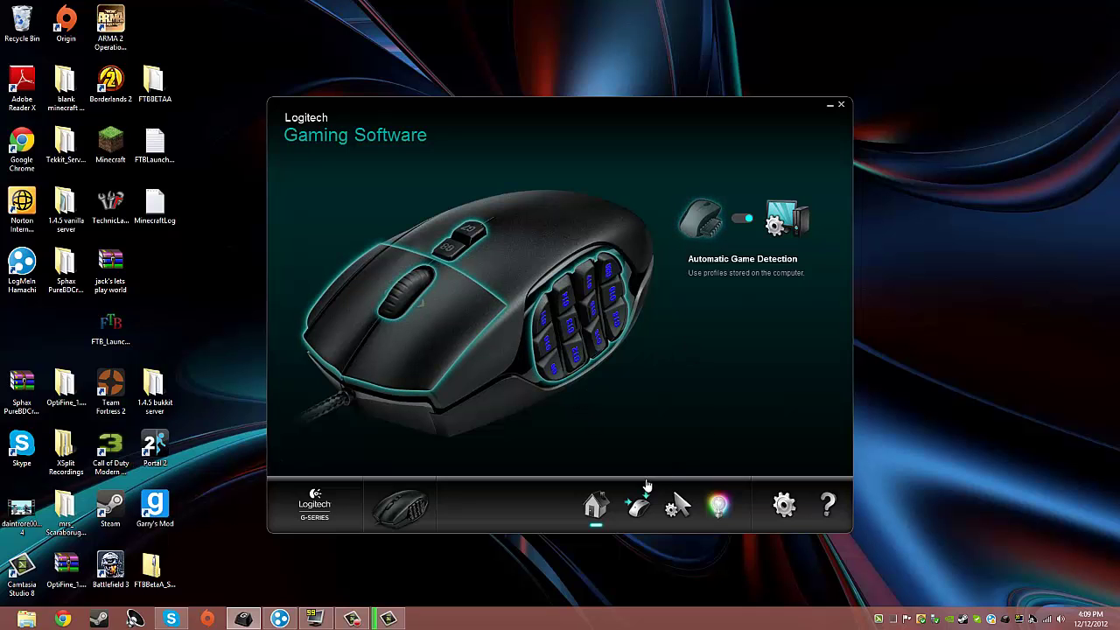
pyautogui.click(639, 508)
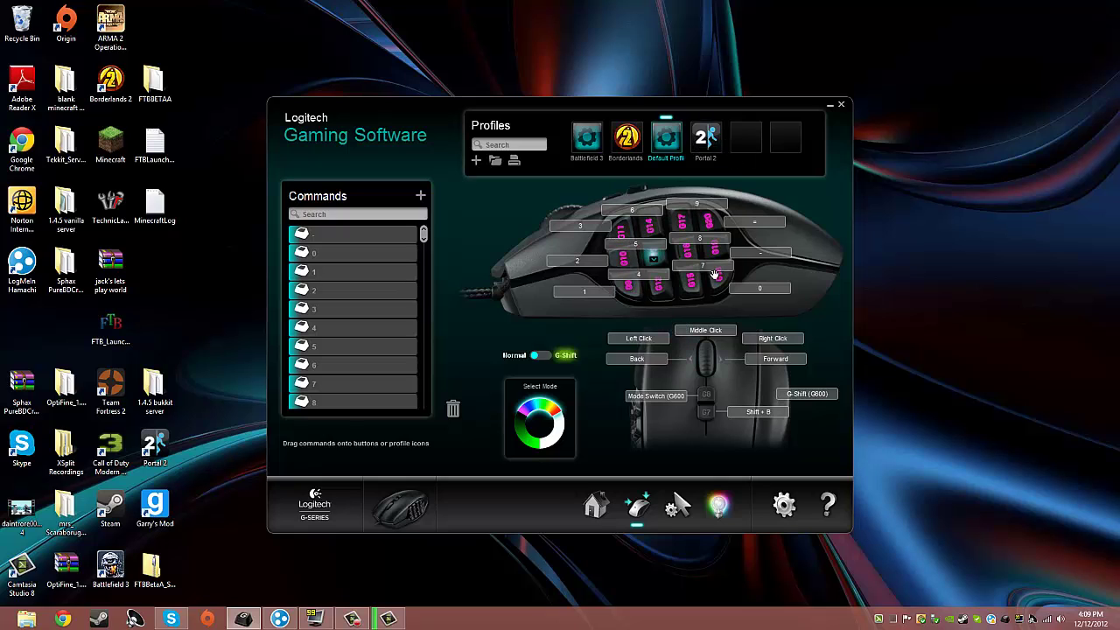
# Step: Return to the home view and switch the mouse to G600 On-Board Memory
pyautogui.click(600, 502)
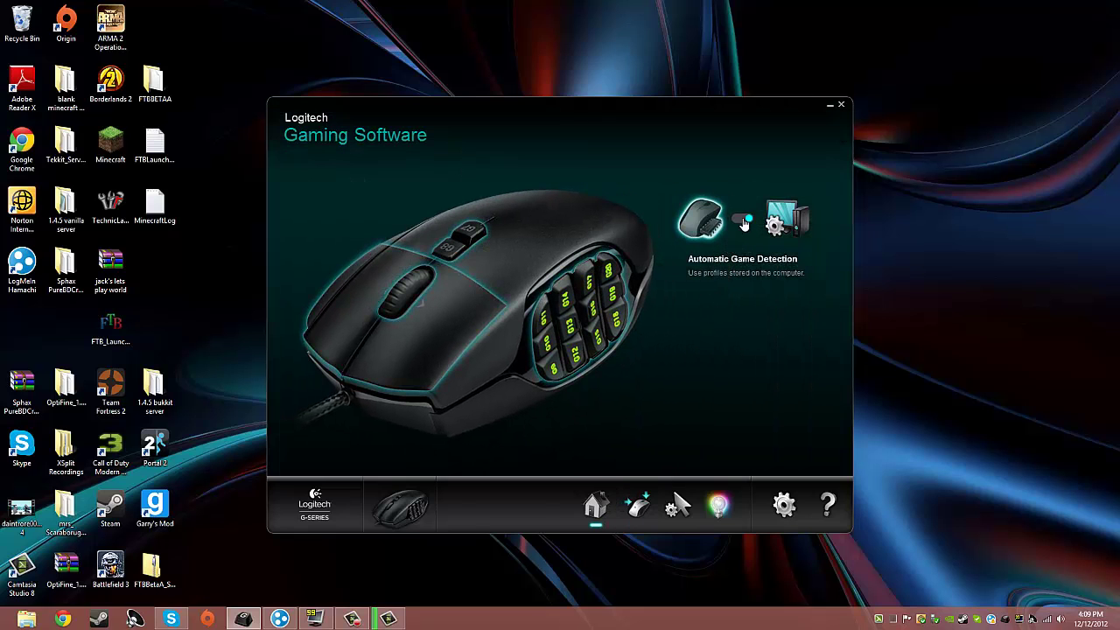
pyautogui.click(737, 221)
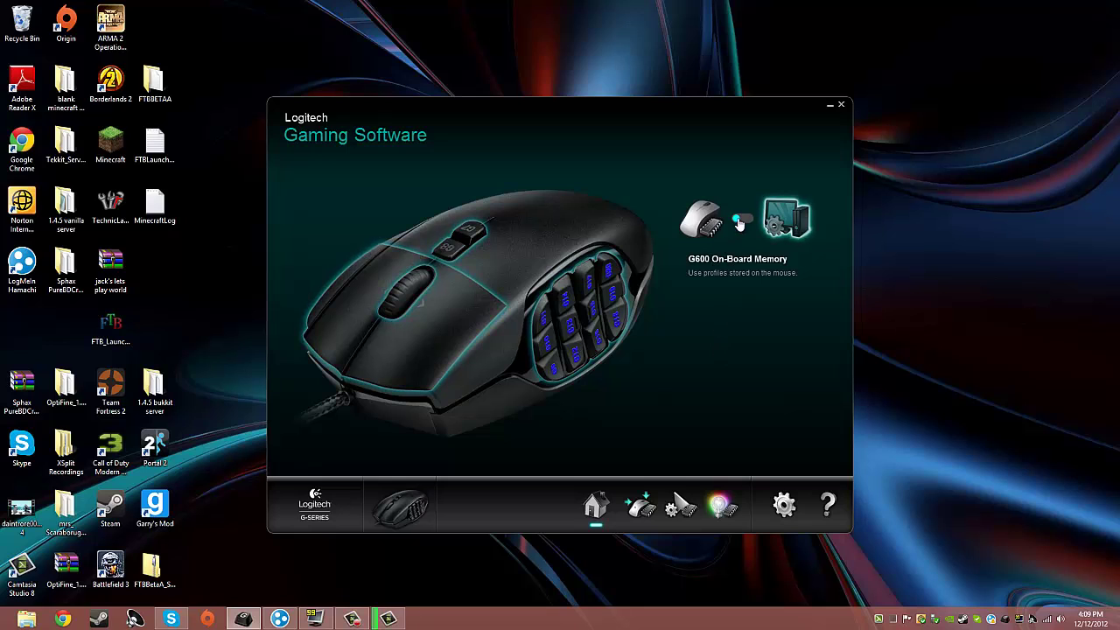
pyautogui.click(726, 233)
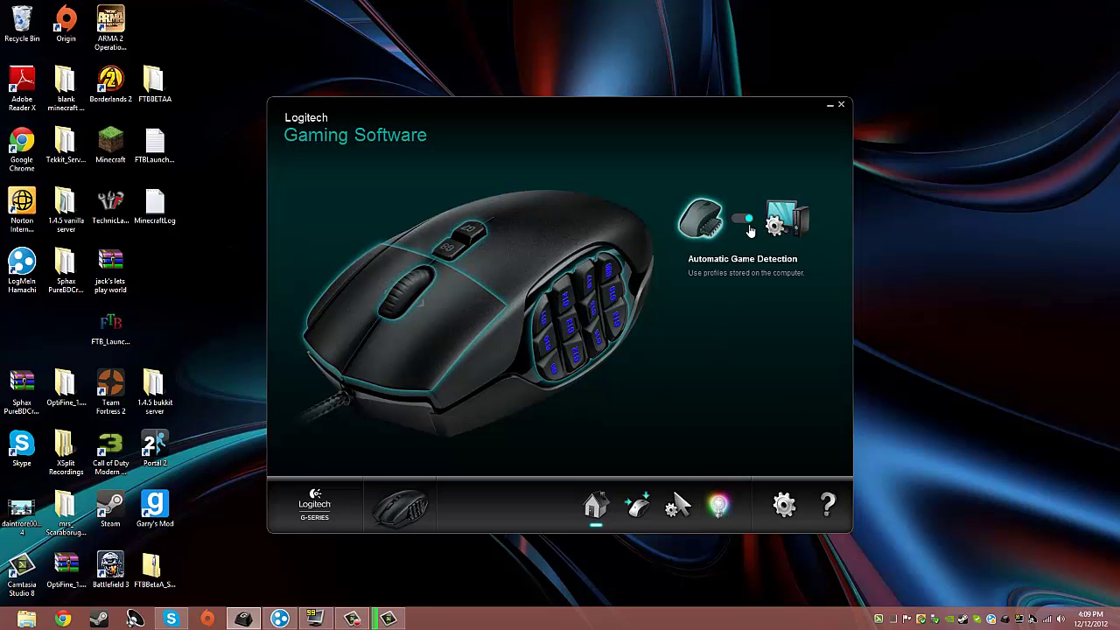
pyautogui.click(723, 235)
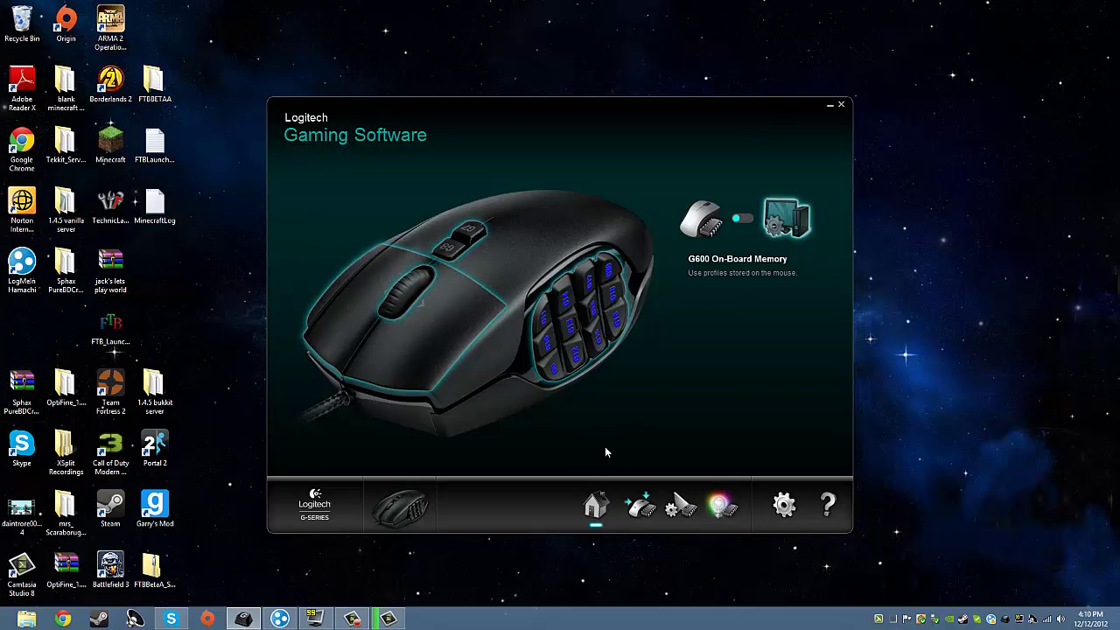
# Step: Open the on-board button assignments and examine the mouse function and keystroke options for the G9 side button
pyautogui.click(641, 507)
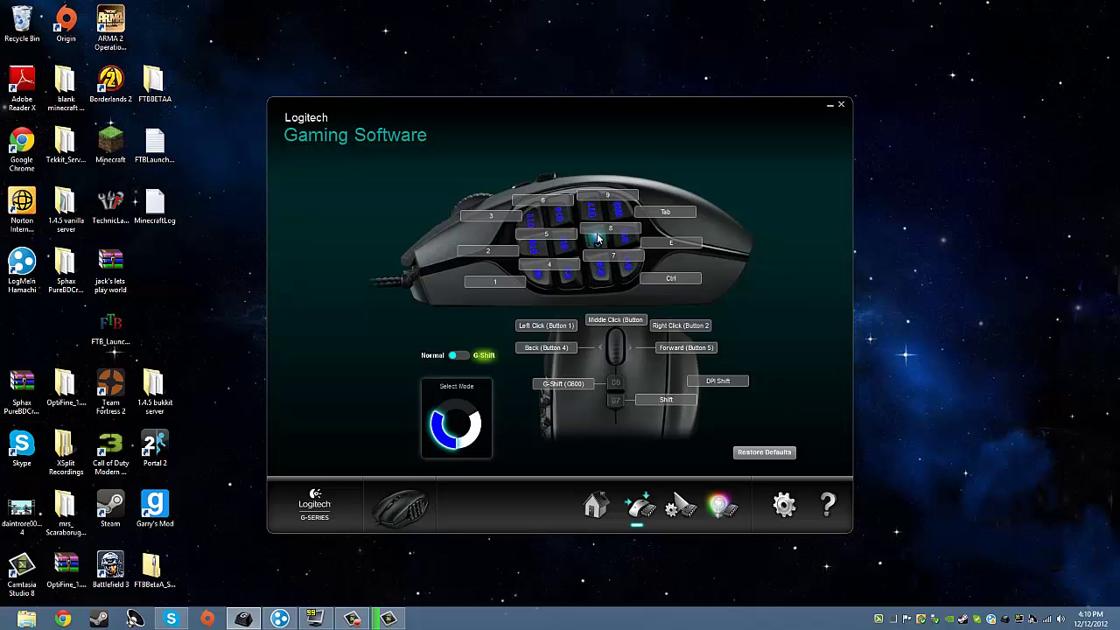
pyautogui.rightClick(540, 289)
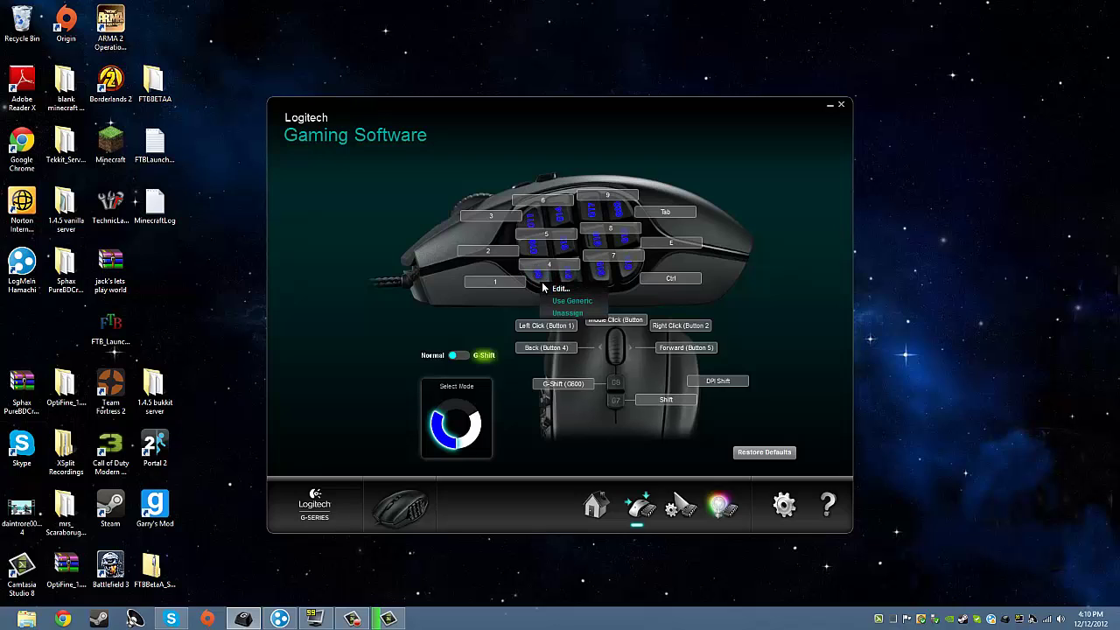
pyautogui.click(560, 288)
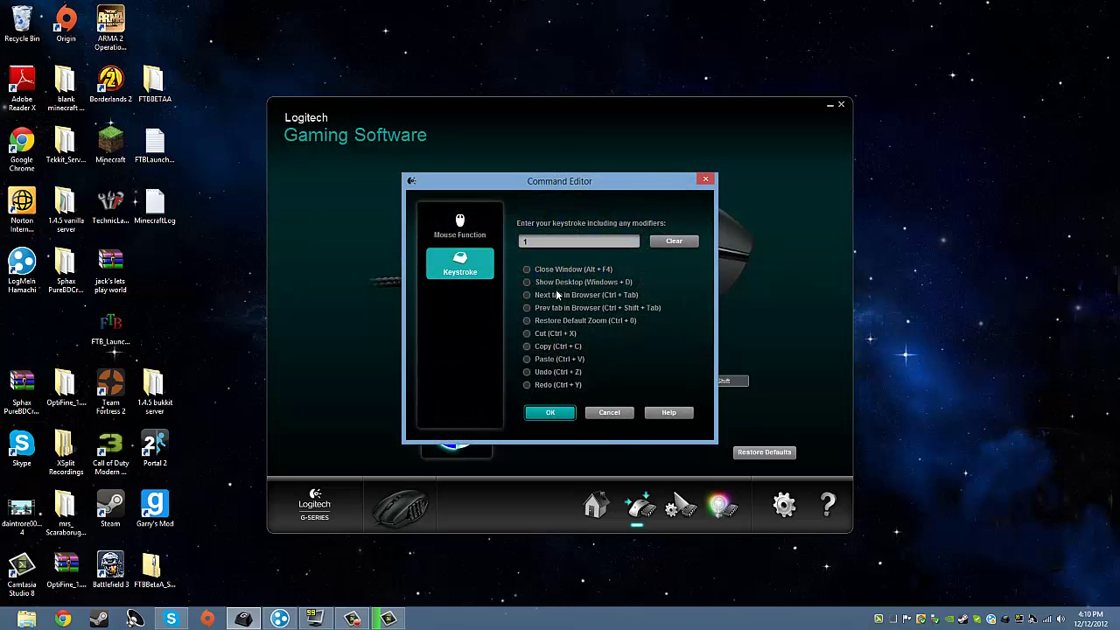
pyautogui.click(461, 228)
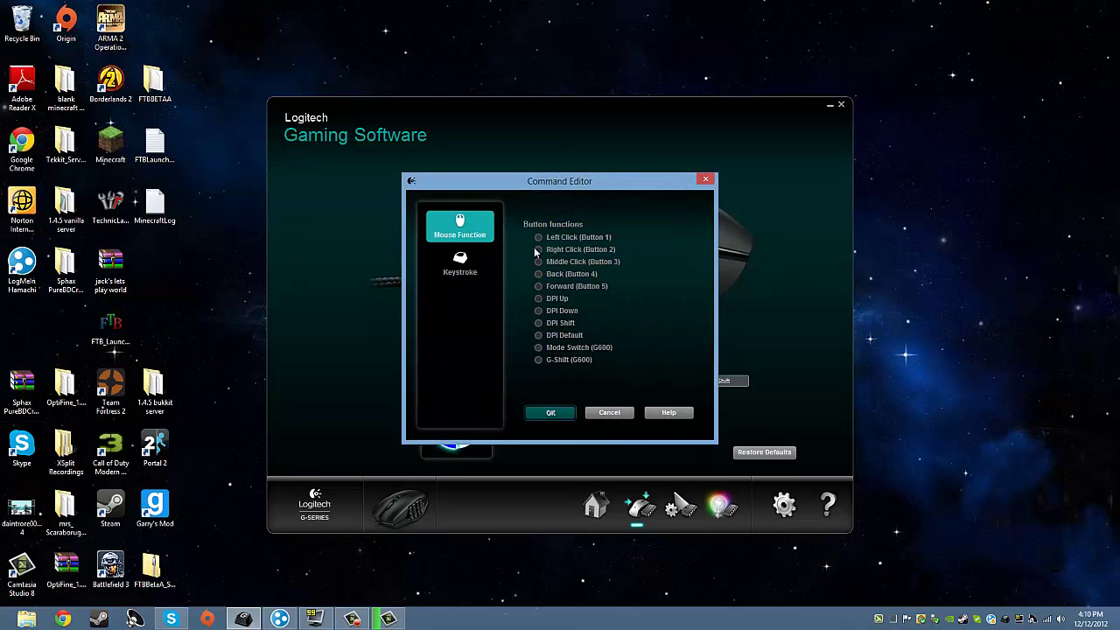
pyautogui.click(462, 264)
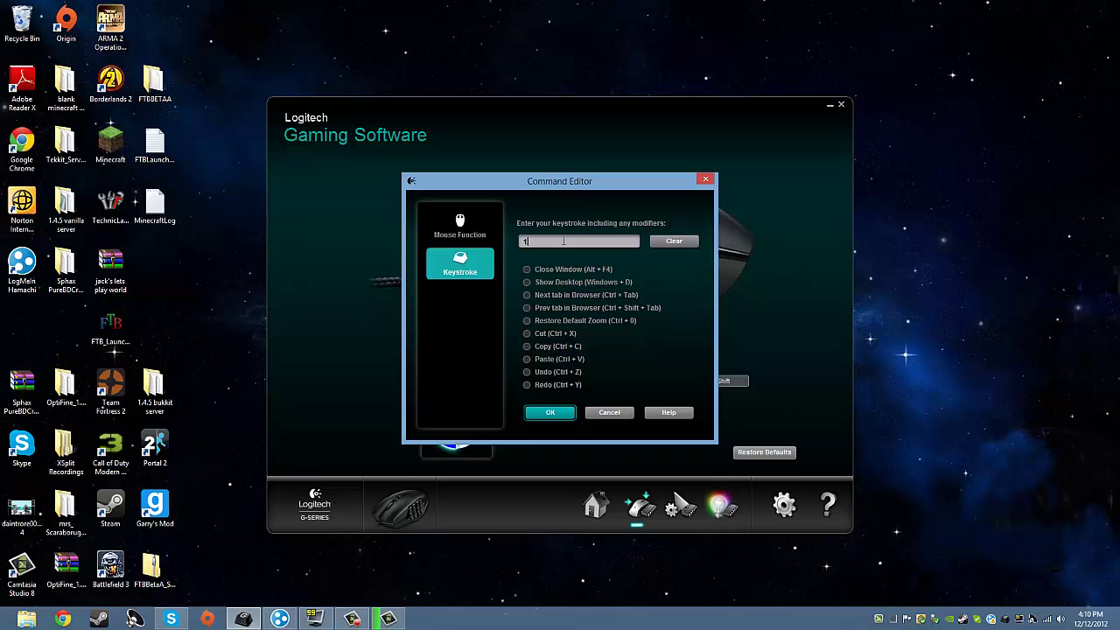
pyautogui.click(567, 413)
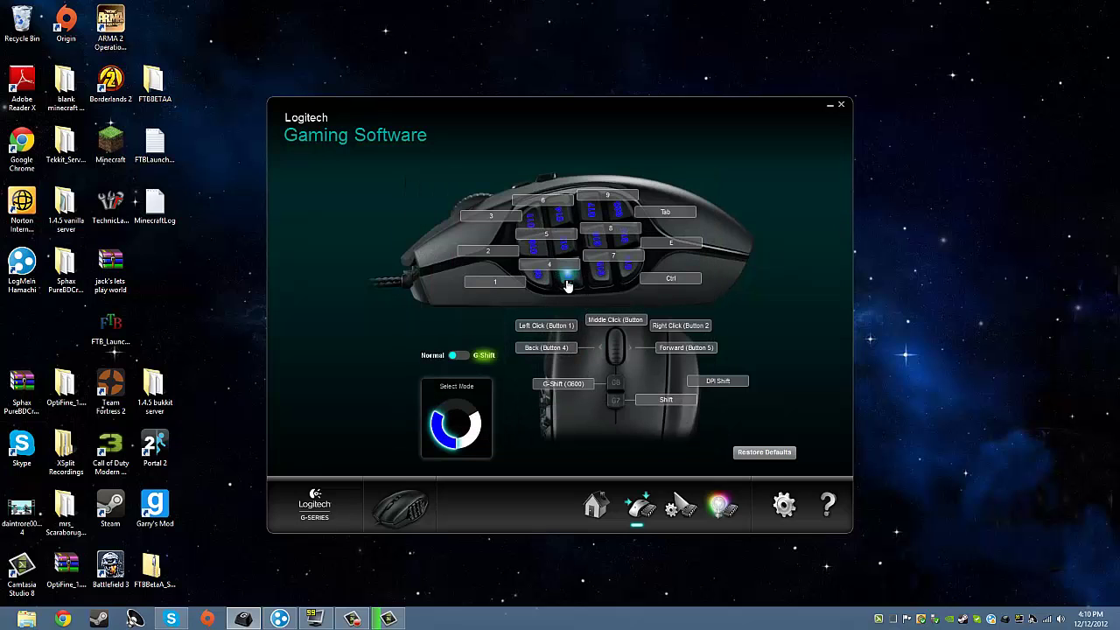
# Step: Try assigning Backspace as the keystroke of the G10 side button, clear the entry and close the editor
pyautogui.rightClick(546, 262)
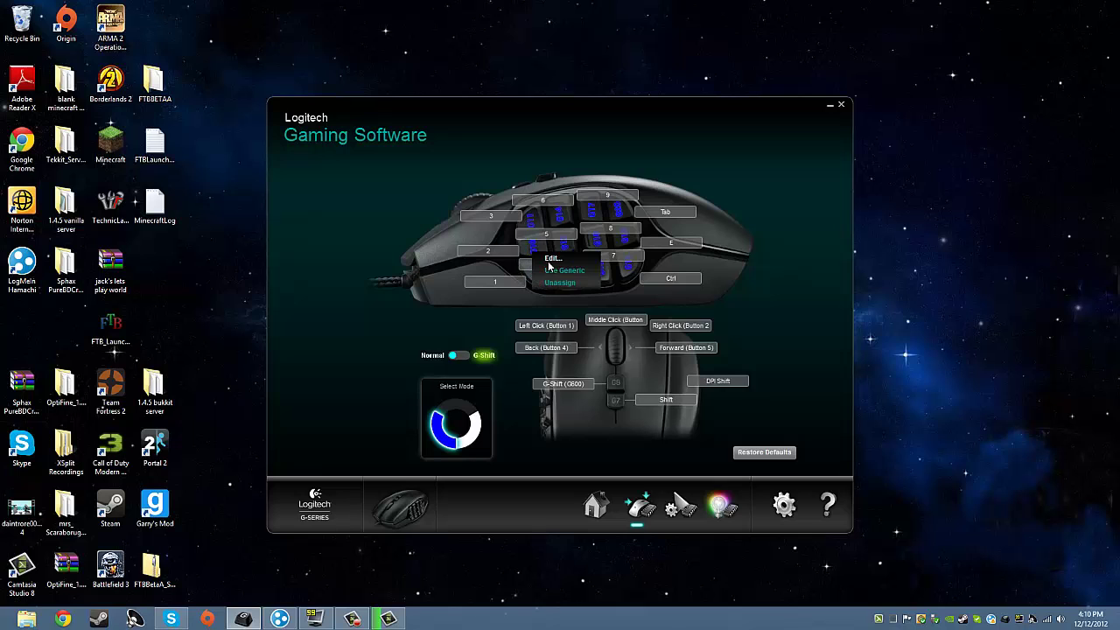
pyautogui.click(552, 259)
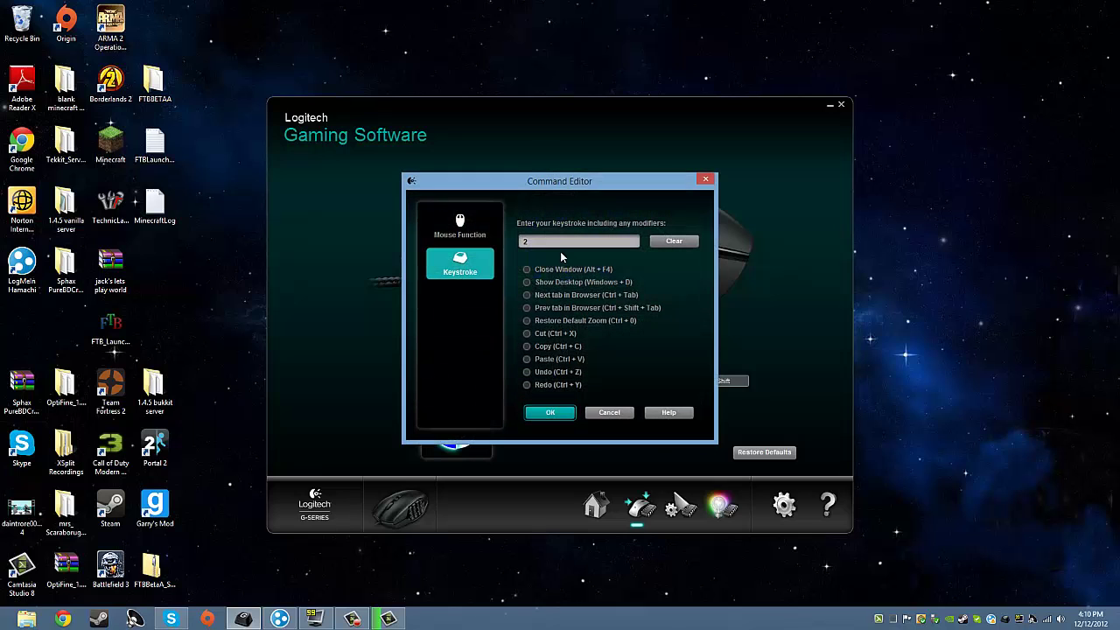
pyautogui.click(667, 243)
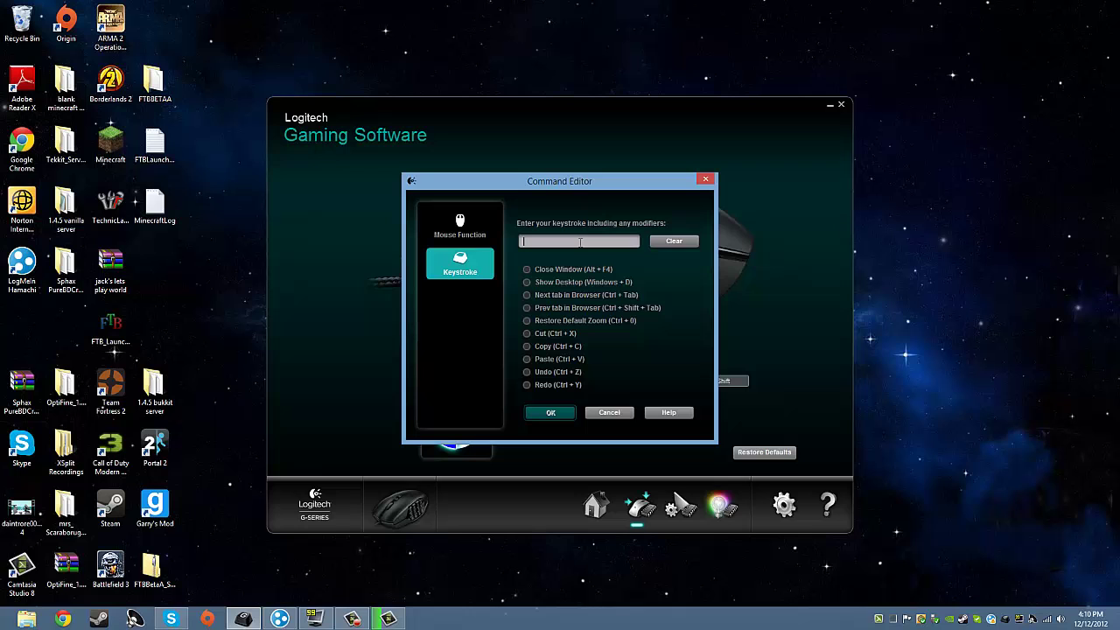
pyautogui.press('BackSpace')
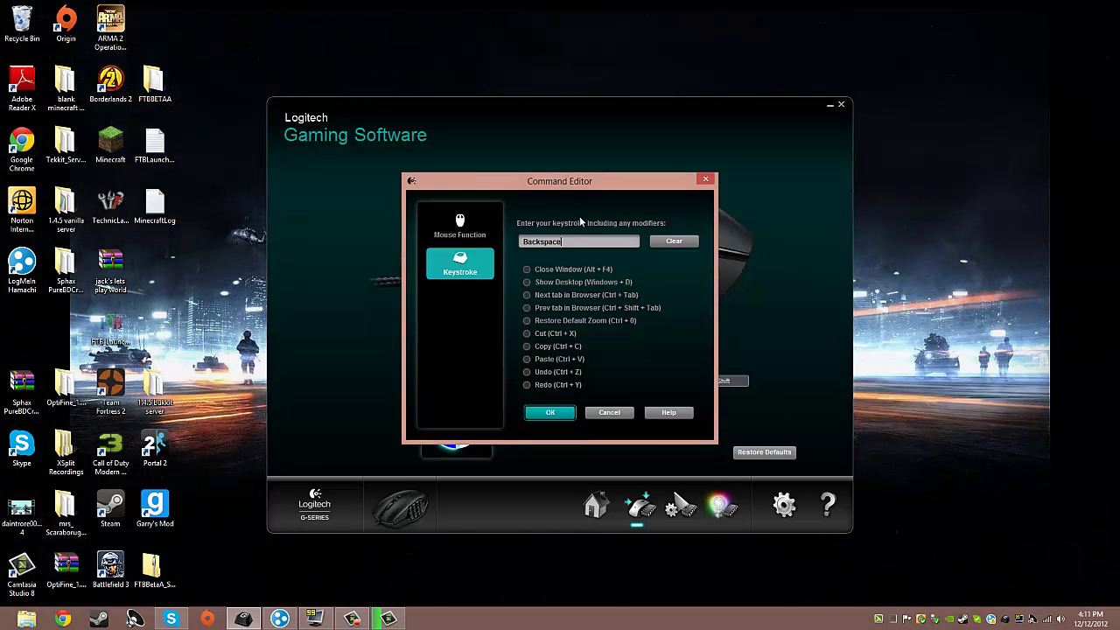
pyautogui.click(669, 240)
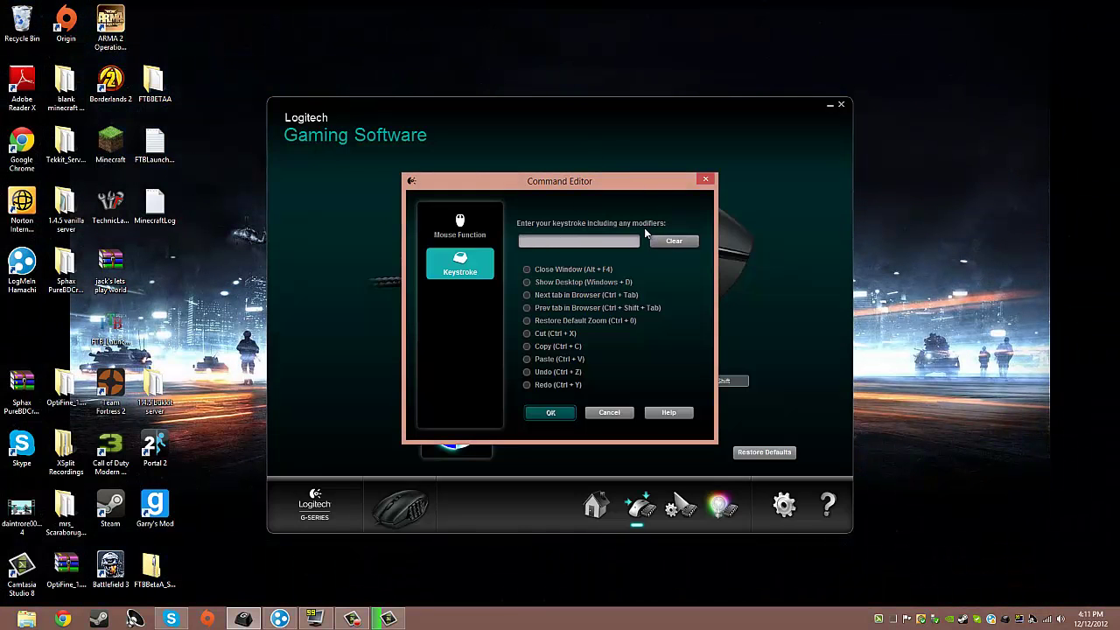
pyautogui.click(550, 413)
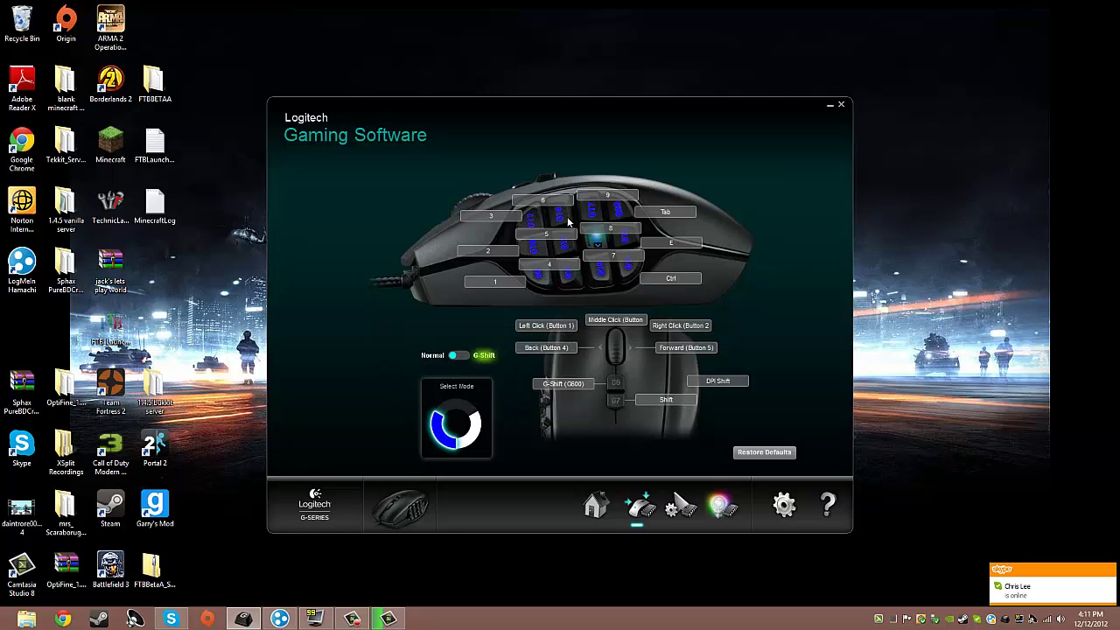
# Step: Compare the G-Shift button assignments with the normal ones, ending on the normal set
pyautogui.click(453, 359)
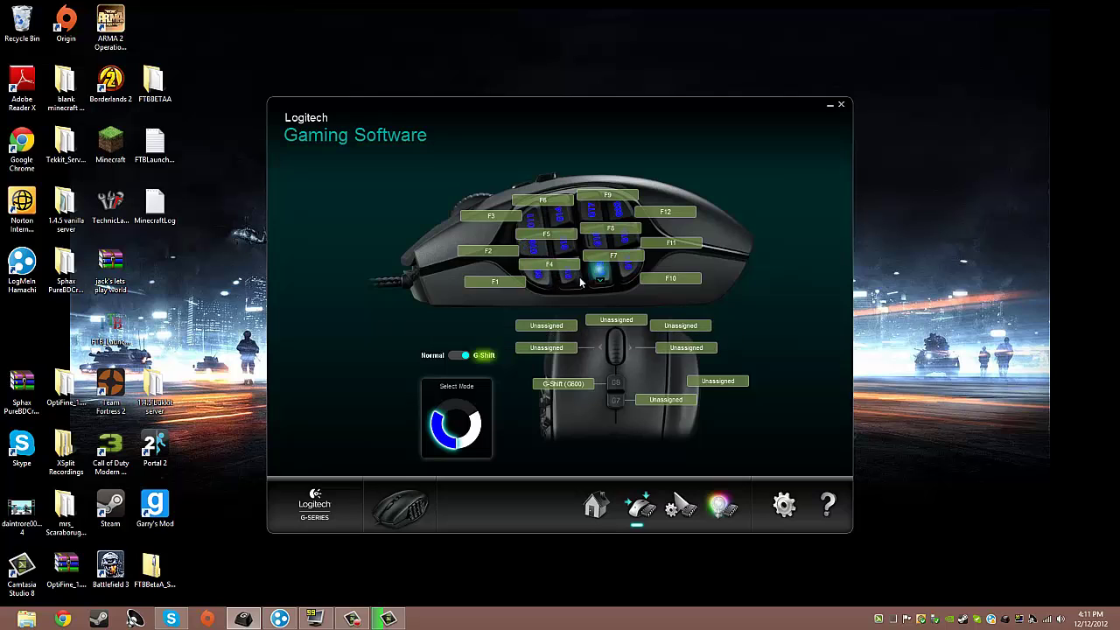
pyautogui.click(433, 358)
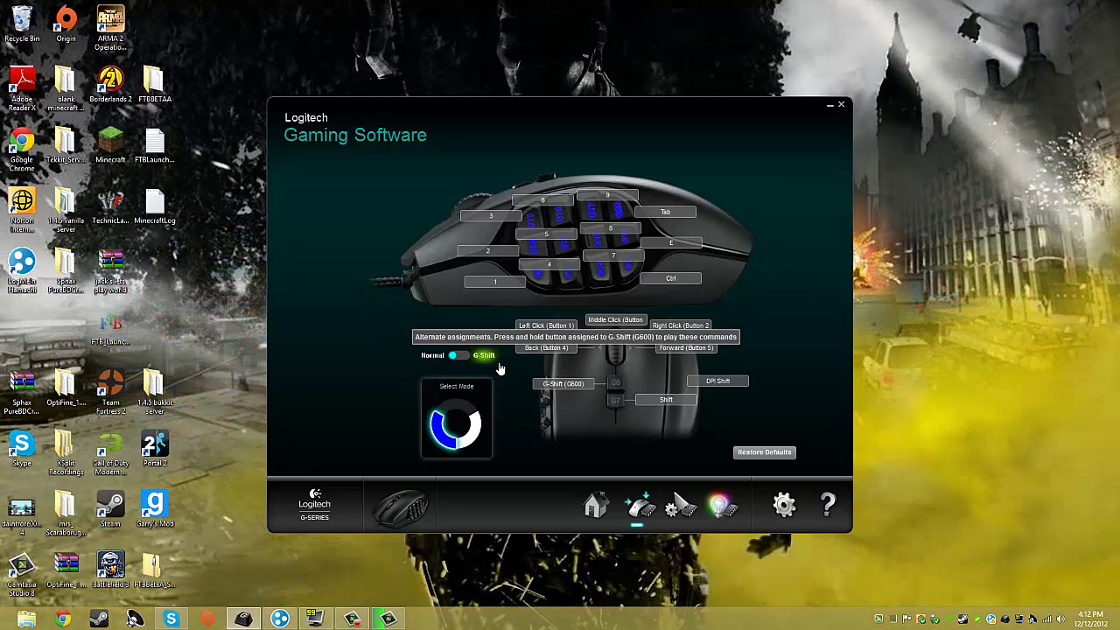
pyautogui.click(454, 356)
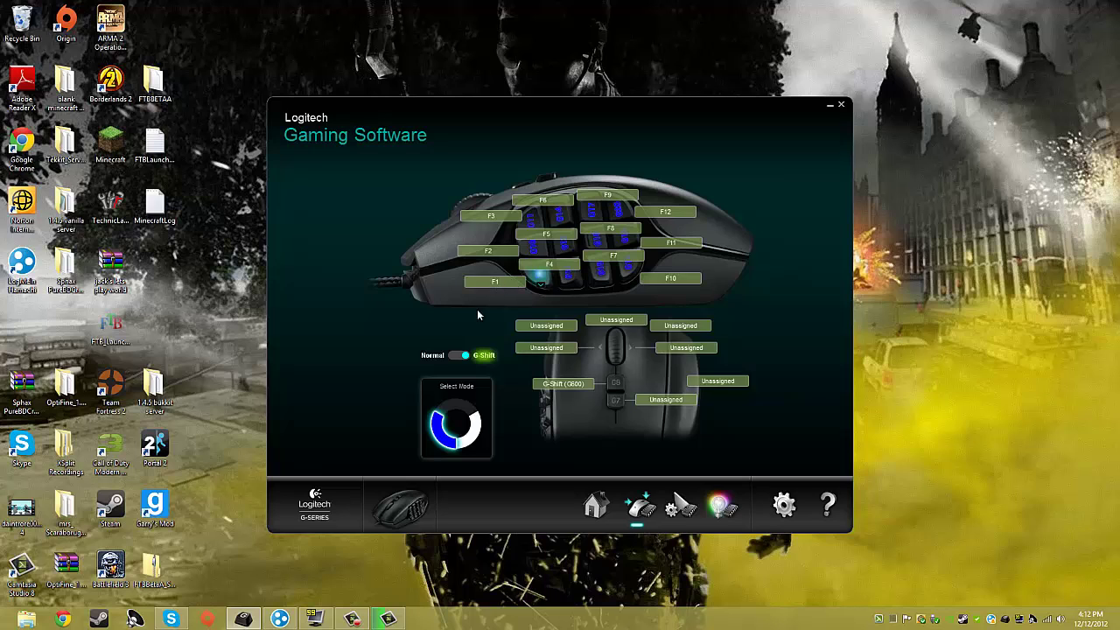
pyautogui.click(433, 357)
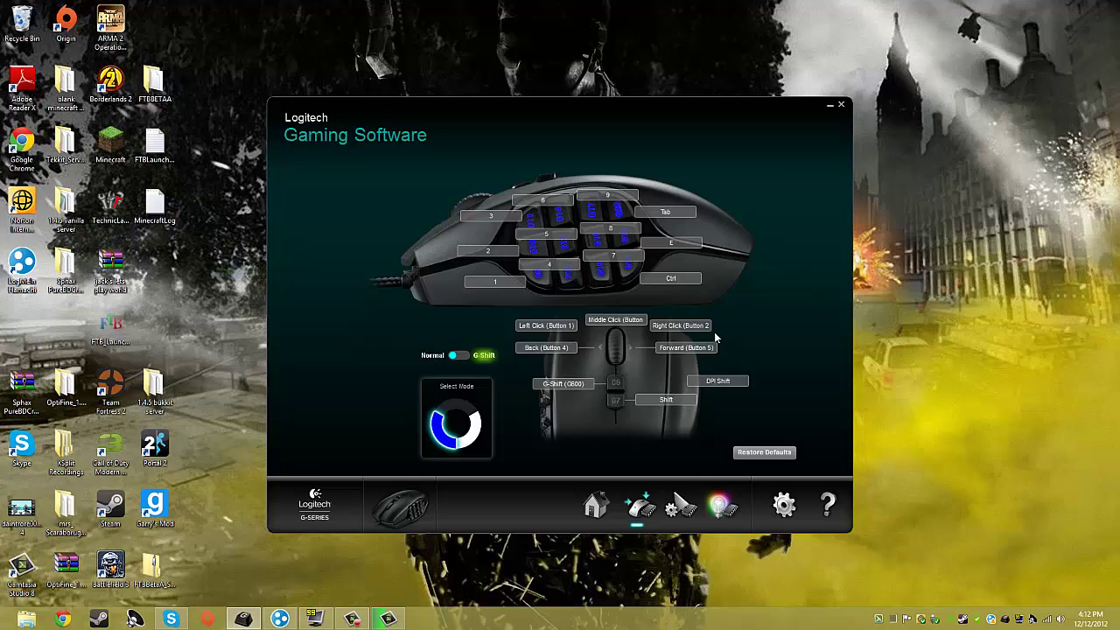
# Step: Examine the mouse functions available for the DPI Shift button in the Command Editor and close it without changes
pyautogui.click(682, 386)
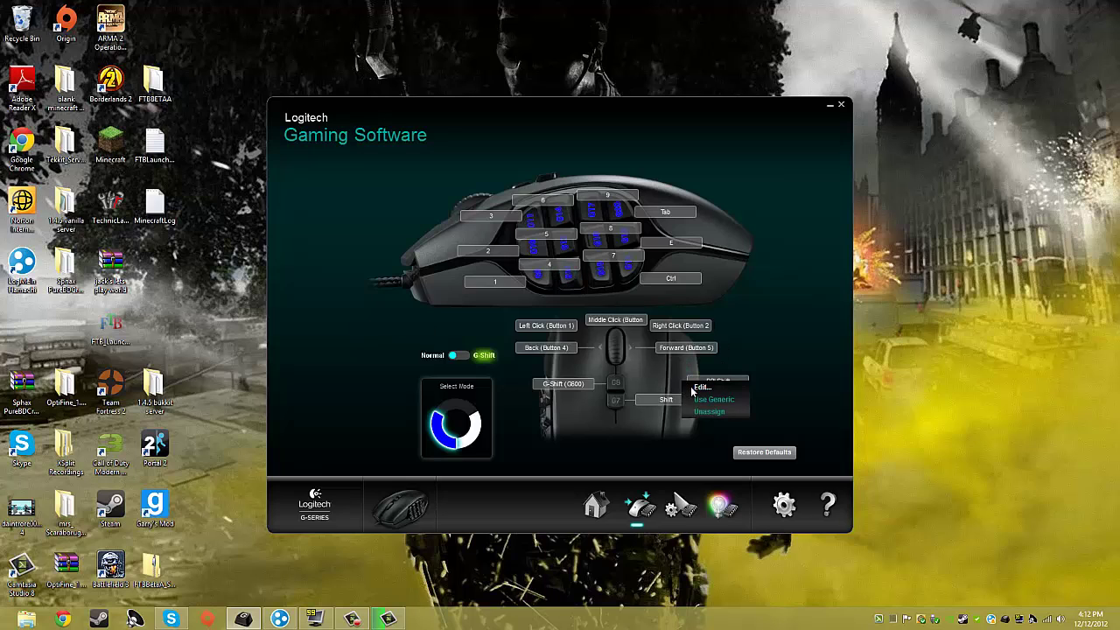
pyautogui.click(704, 393)
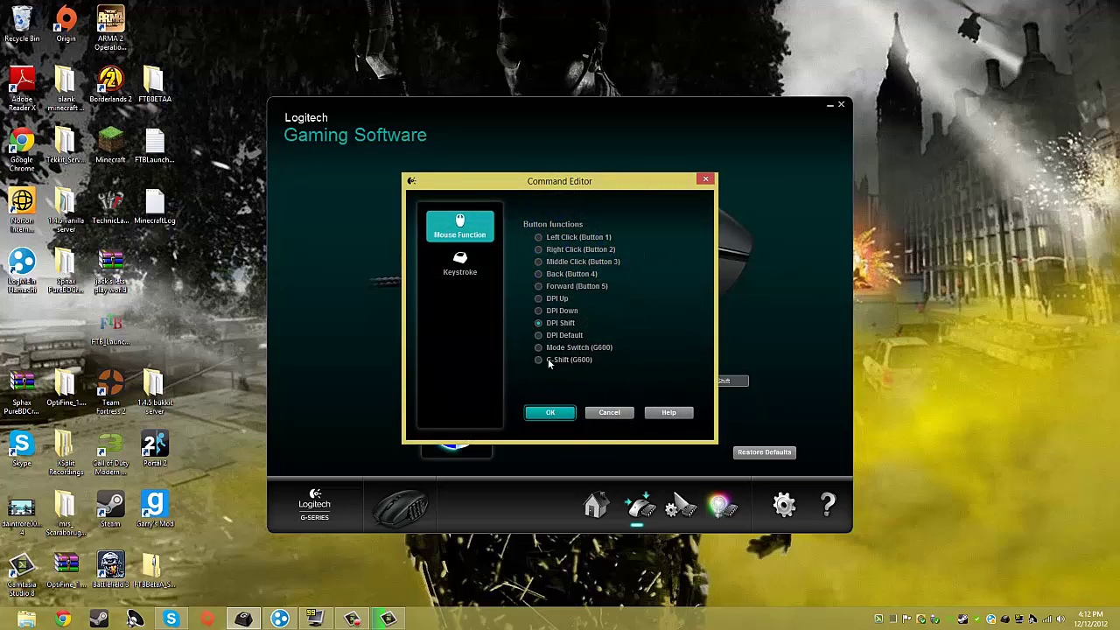
pyautogui.click(610, 412)
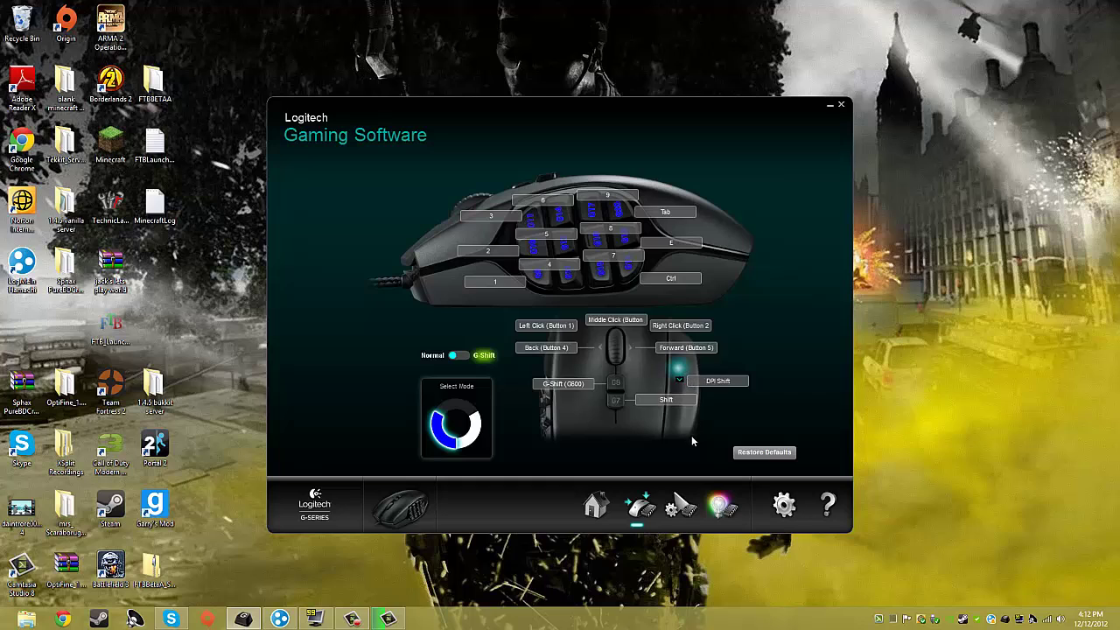
pyautogui.click(681, 382)
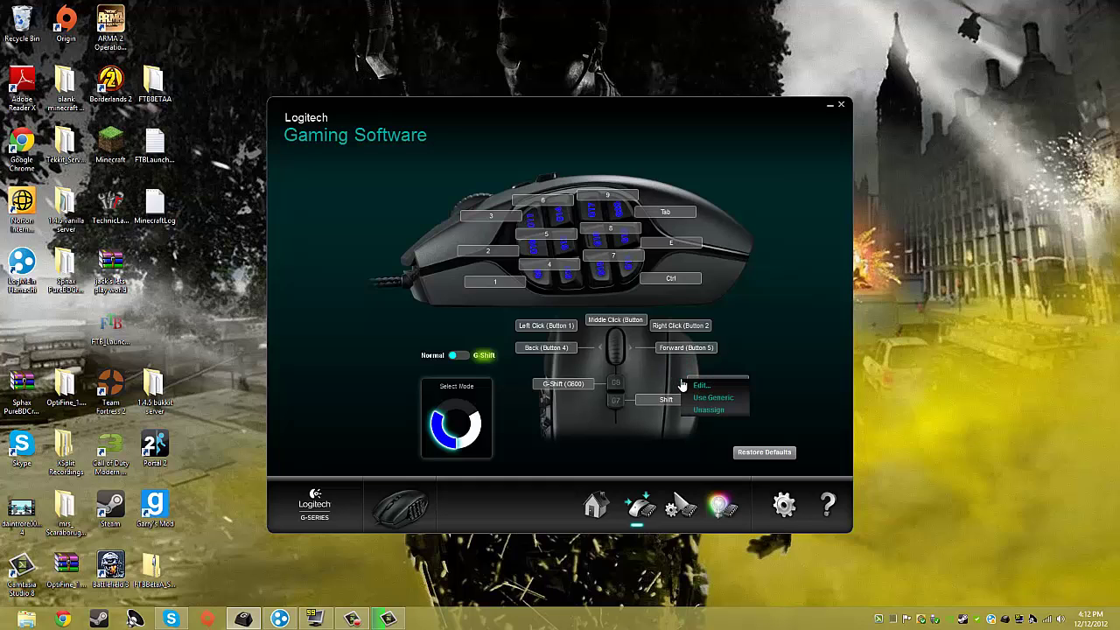
pyautogui.click(701, 386)
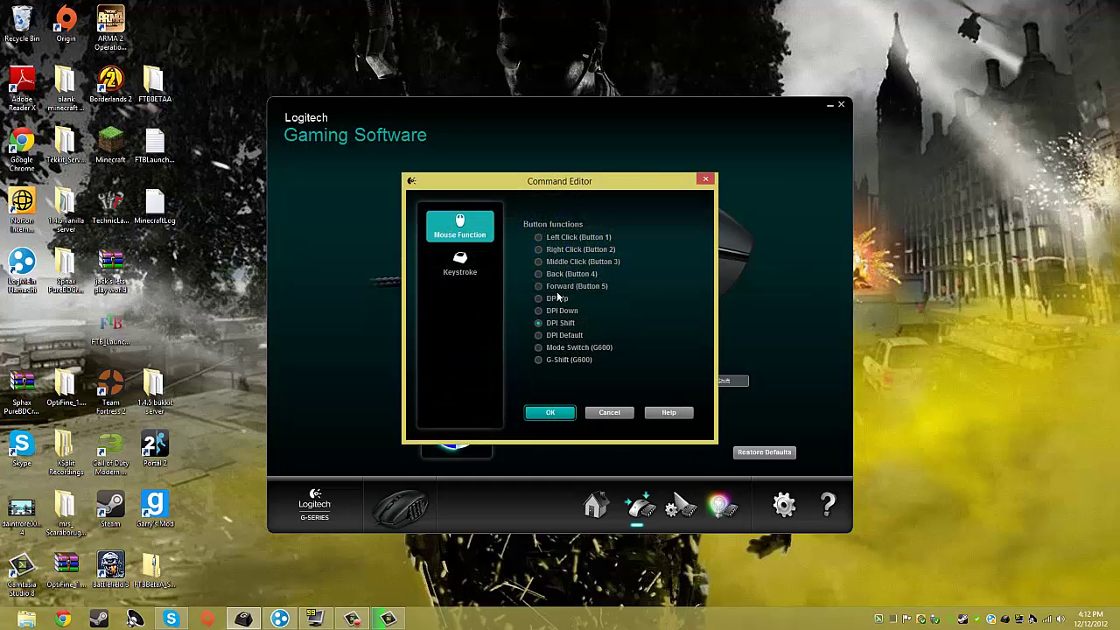
pyautogui.moveTo(608, 192); pyautogui.dragTo(529, 375)
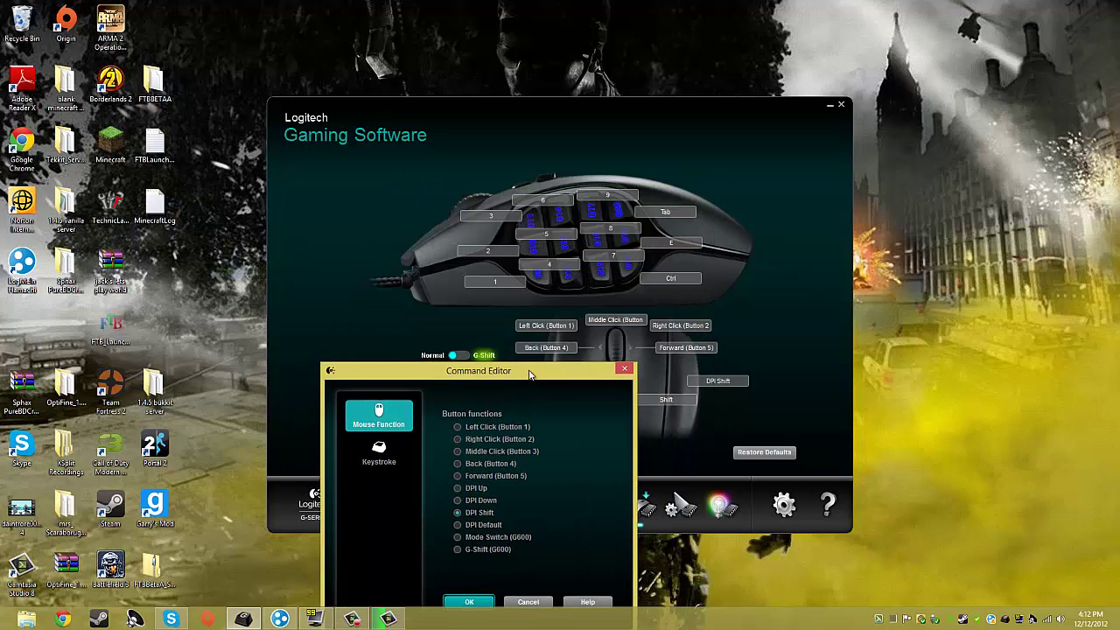
pyautogui.click(625, 371)
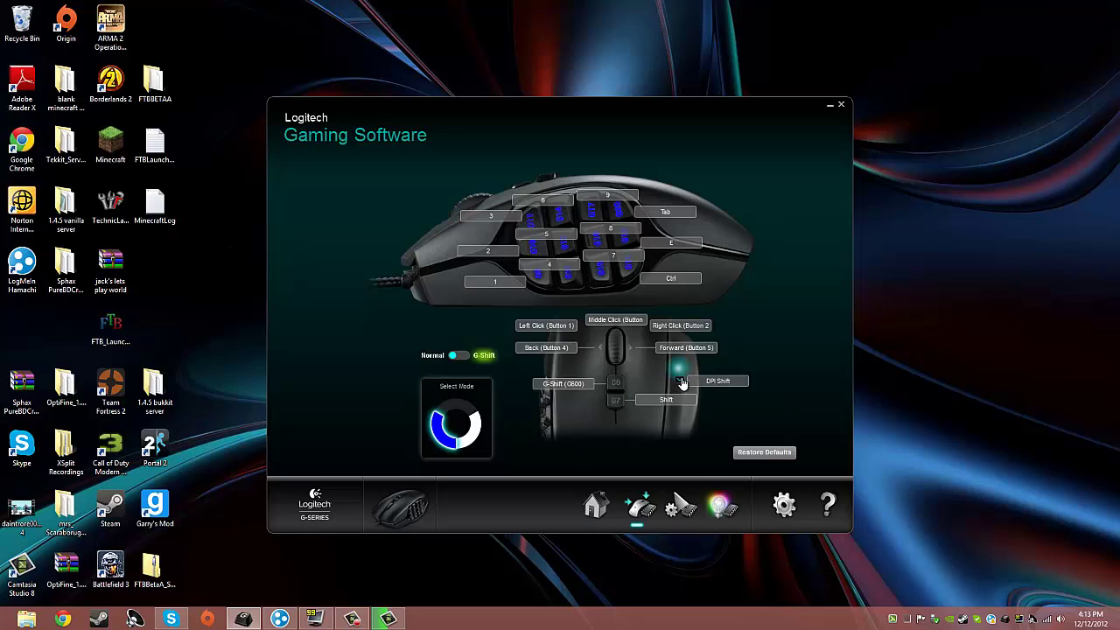
# Step: Open the on-board pointer settings for DPI sensitivity levels and report rate
pyautogui.click(681, 518)
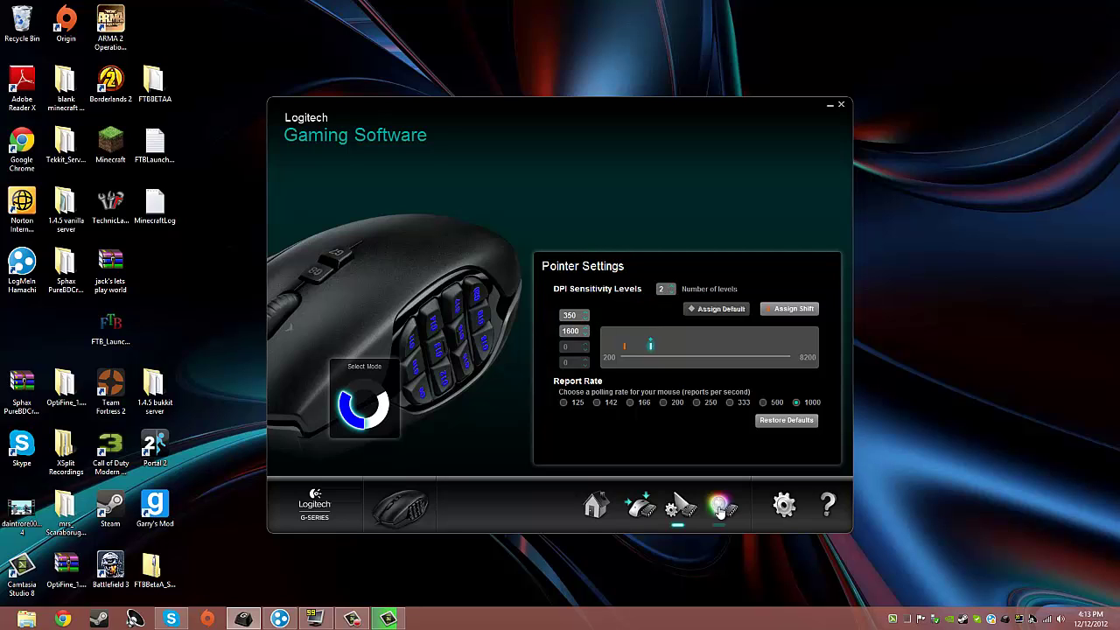
# Step: Open the mouse button assignments and close the Camtasia Studio project Untitled.camproj without saving its changes
pyautogui.click(641, 508)
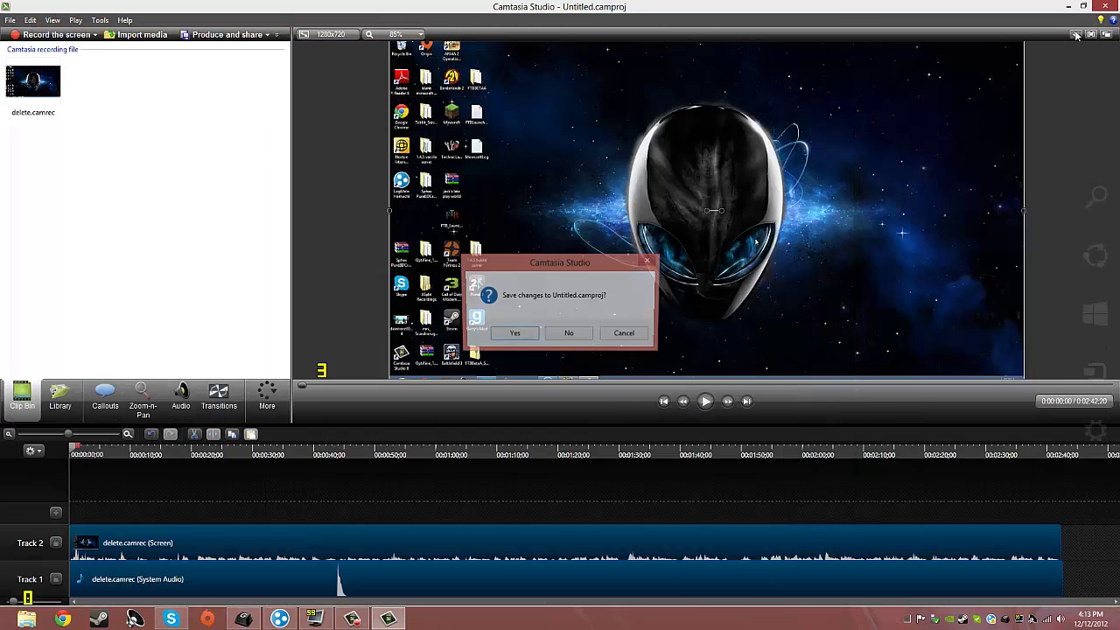
pyautogui.click(569, 335)
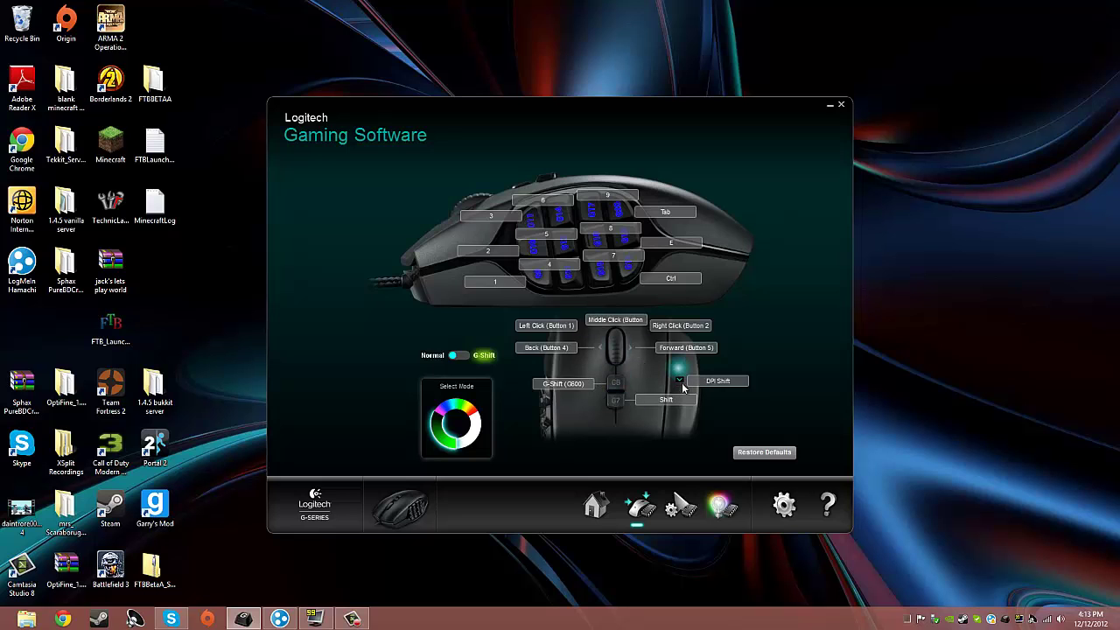
# Step: In the pointer settings, raise the number of DPI sensitivity levels to 3 and select the 4900 and 1600 levels in turn
pyautogui.click(679, 502)
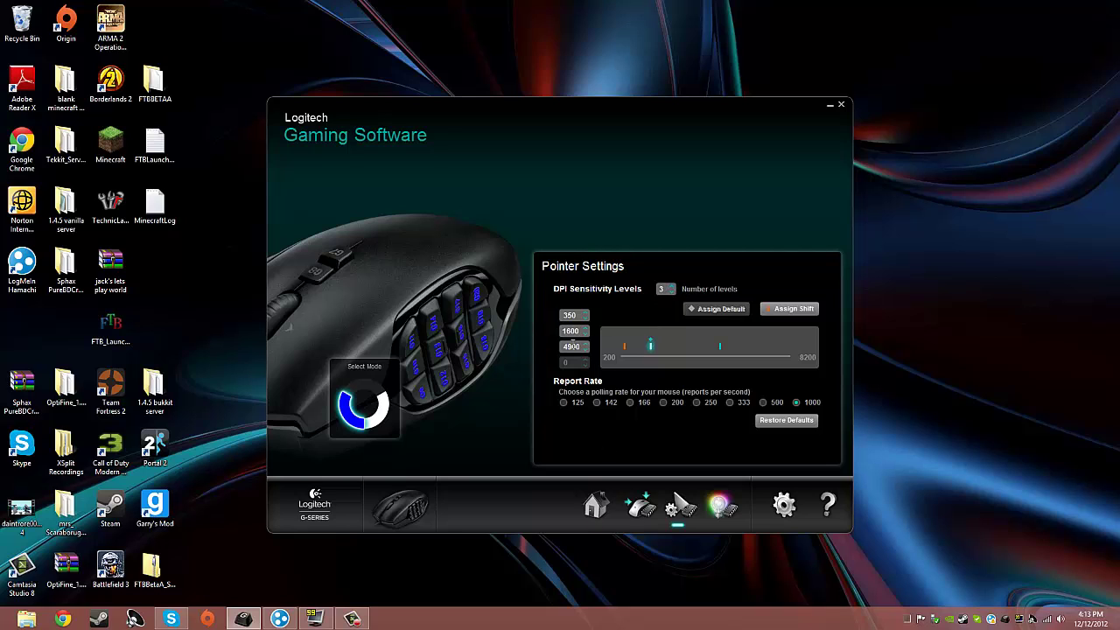
pyautogui.click(576, 346)
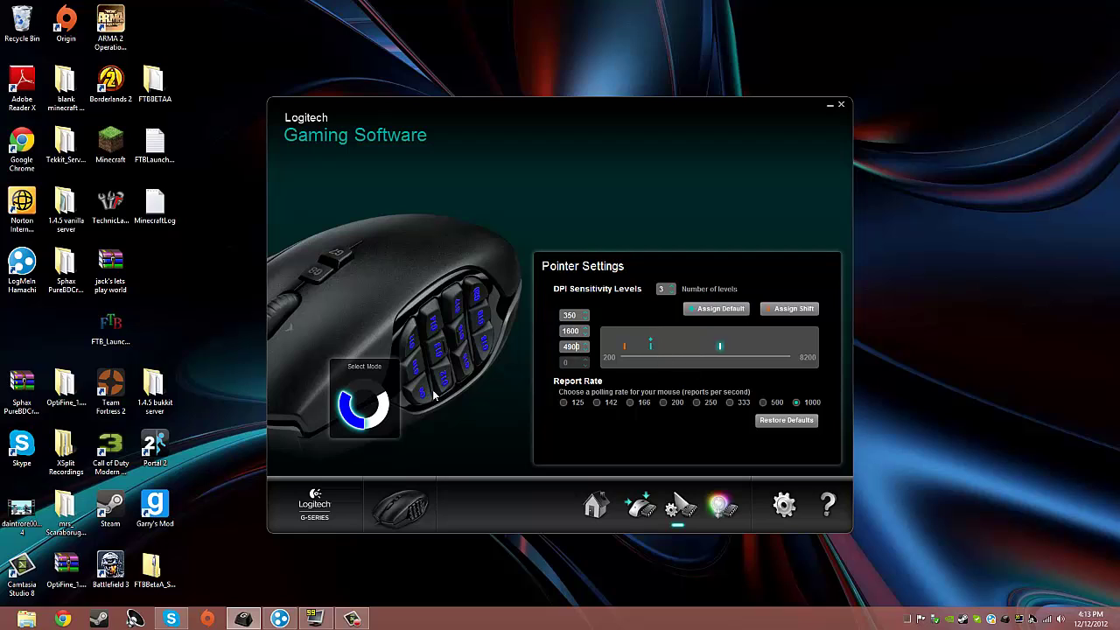
pyautogui.click(578, 331)
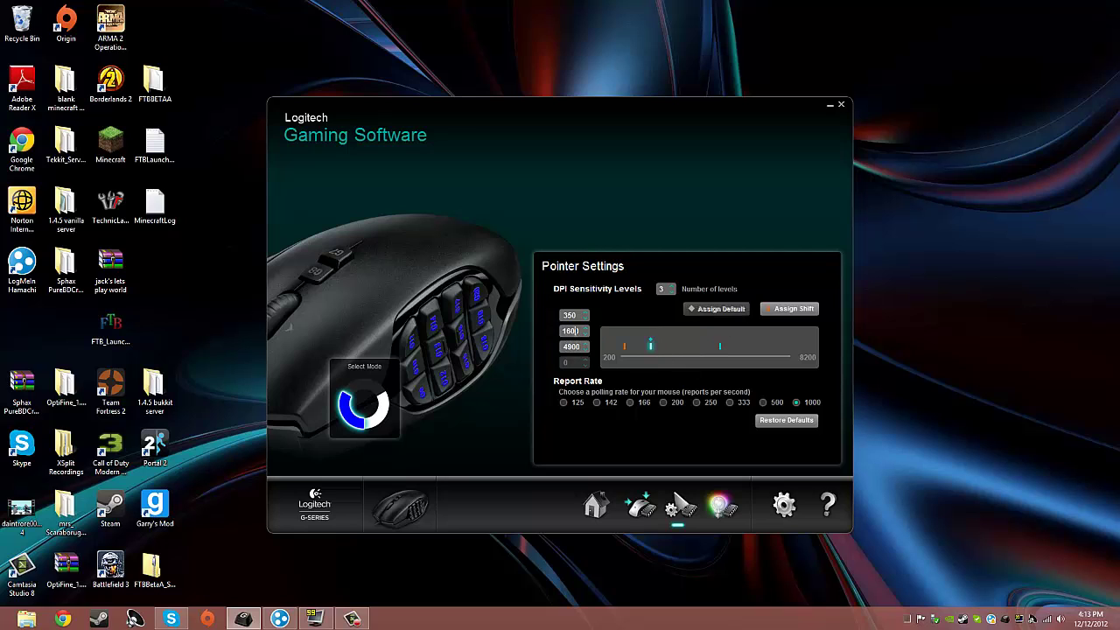
# Step: Return to the button assignments, reopen the function choices of the DPI Shift button and cancel without changes
pyautogui.click(640, 507)
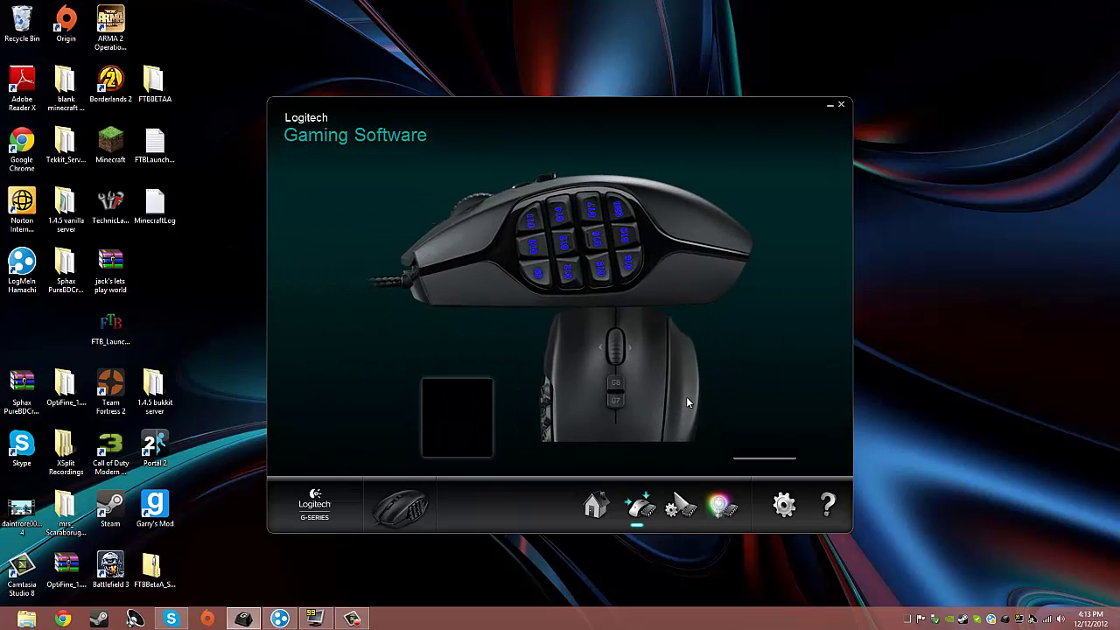
pyautogui.rightClick(691, 383)
pyautogui.click(698, 388)
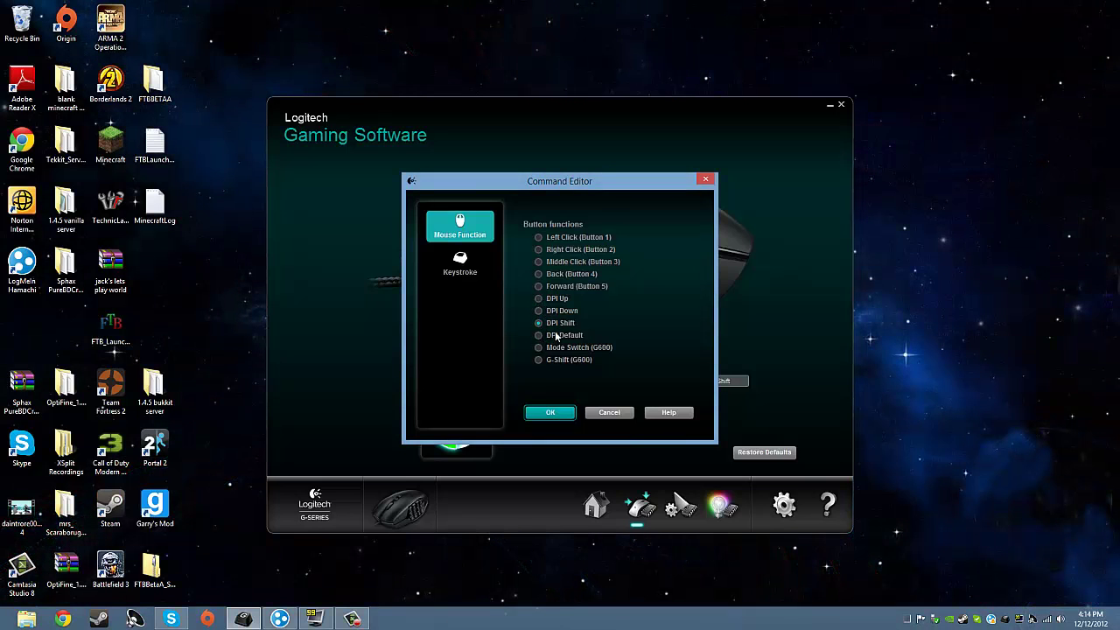
pyautogui.click(610, 412)
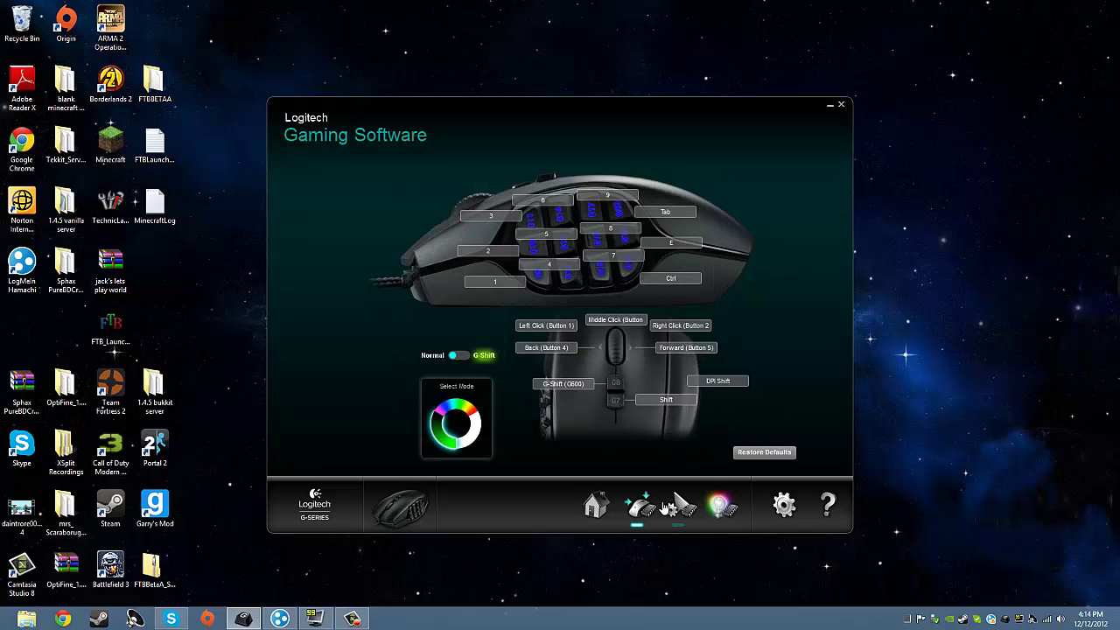
# Step: Set the pointer to 2 DPI sensitivity levels, with the first at 400 and the second at 1650
pyautogui.click(688, 512)
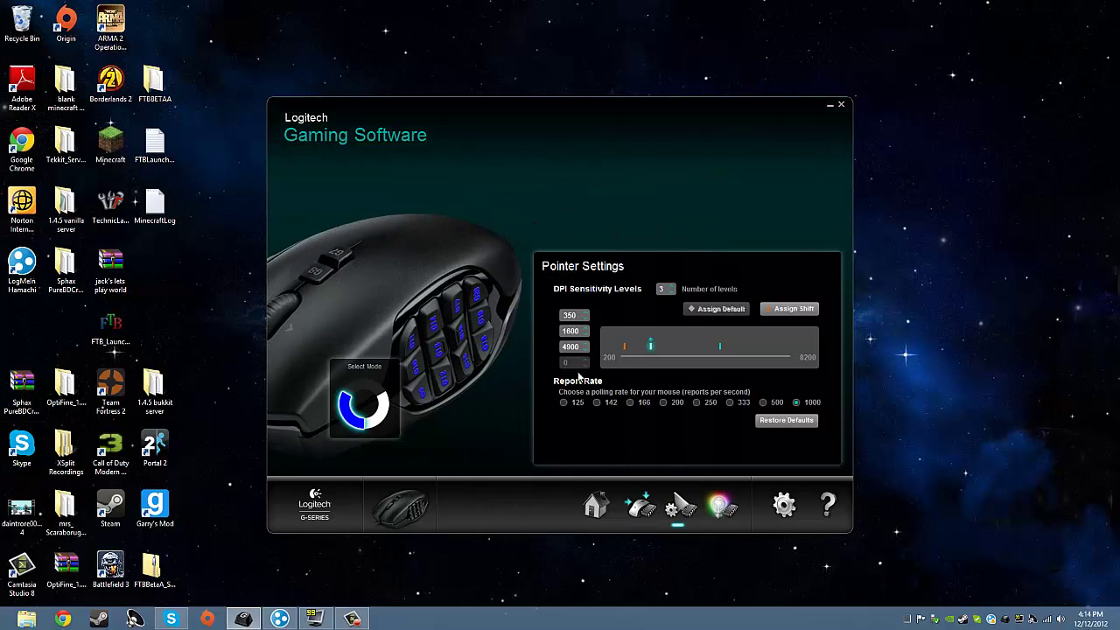
pyautogui.click(671, 292)
pyautogui.click(586, 335)
pyautogui.click(585, 314)
pyautogui.click(563, 402)
# Step: Open the mouse lighting settings and try the backlight brightness at 100 before returning it to 0
pyautogui.click(728, 513)
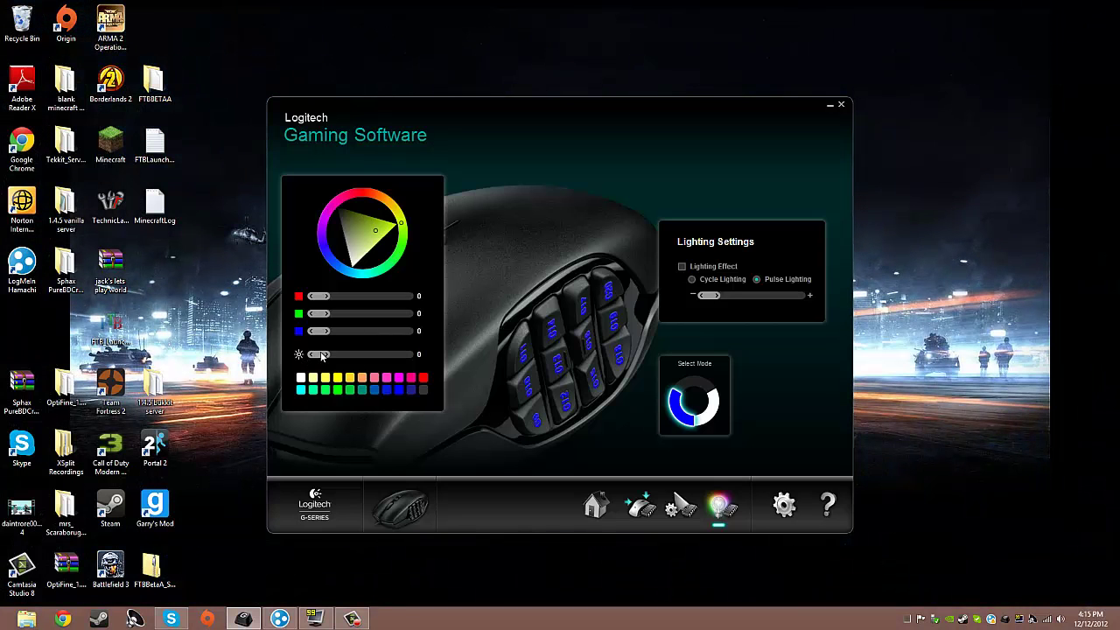
pyautogui.moveTo(325, 354); pyautogui.dragTo(398, 354)
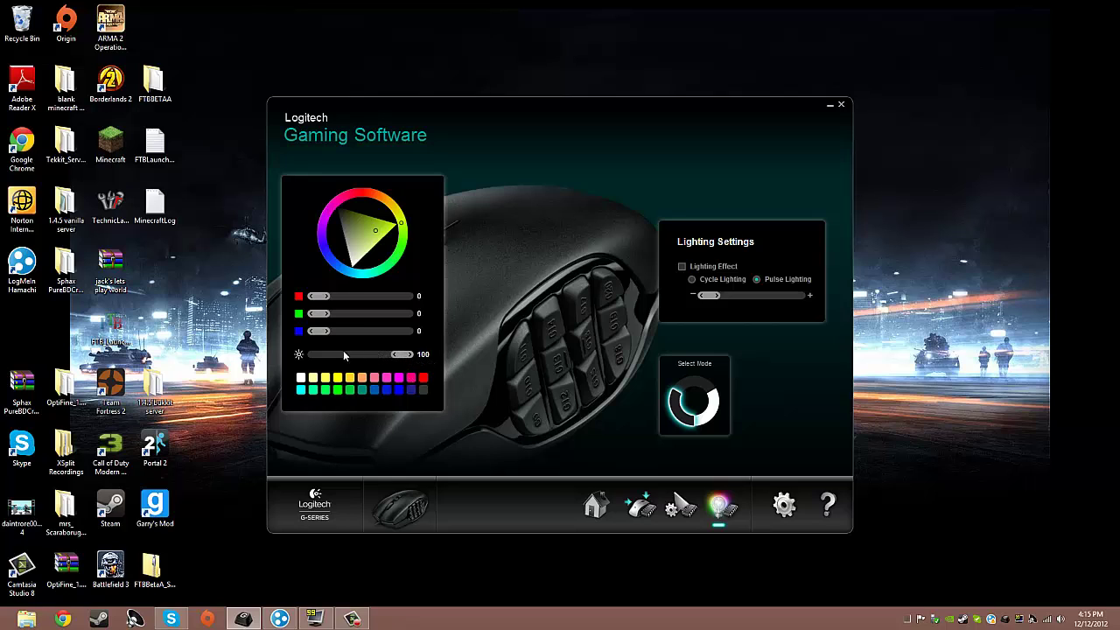
pyautogui.click(309, 355)
# Step: Set the backlight's blue value to 255, try a 23, 23, 232 mix and restore pure blue with the preset colour
pyautogui.moveTo(317, 333); pyautogui.dragTo(422, 334)
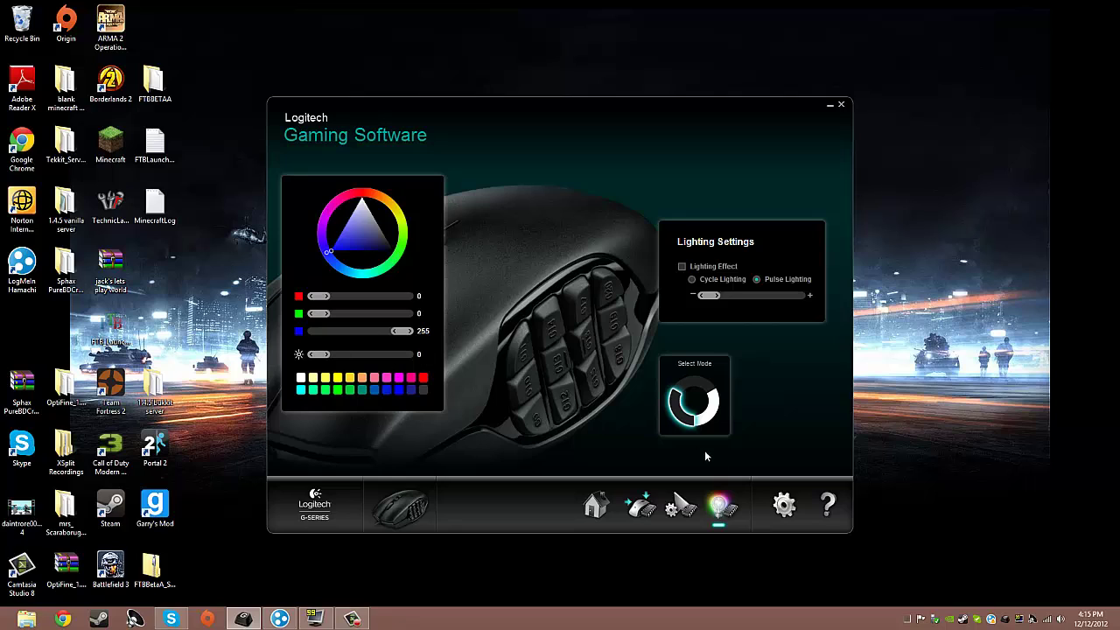
pyautogui.moveTo(330, 253); pyautogui.dragTo(339, 246)
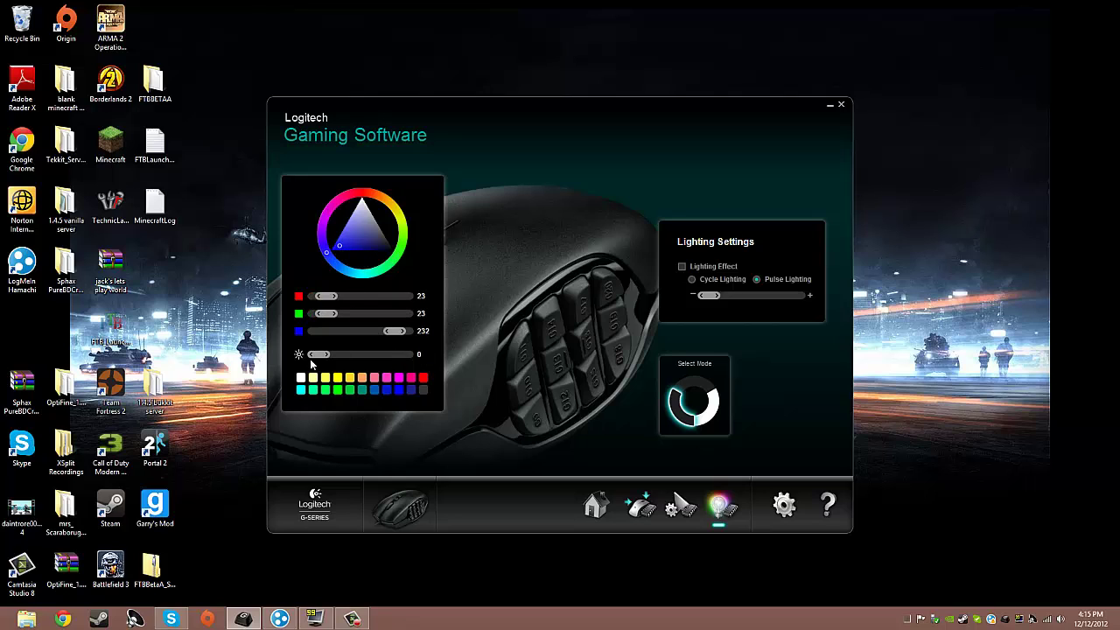
pyautogui.click(396, 391)
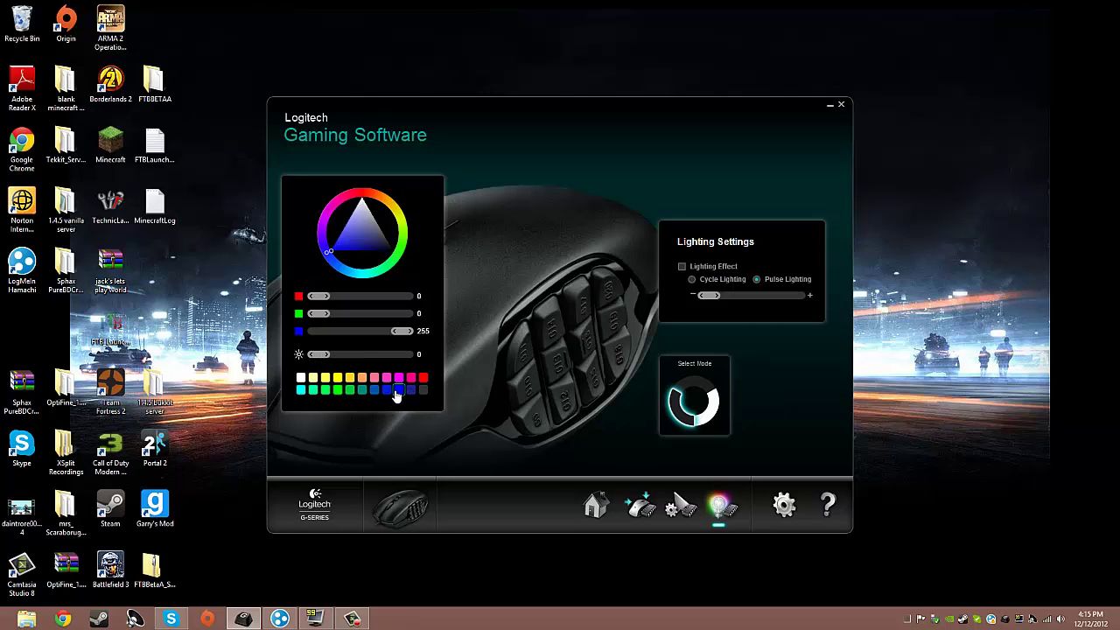
# Step: Check the white mode's lighting, return to the blue mode and try its brightness, ending at 100
pyautogui.click(712, 411)
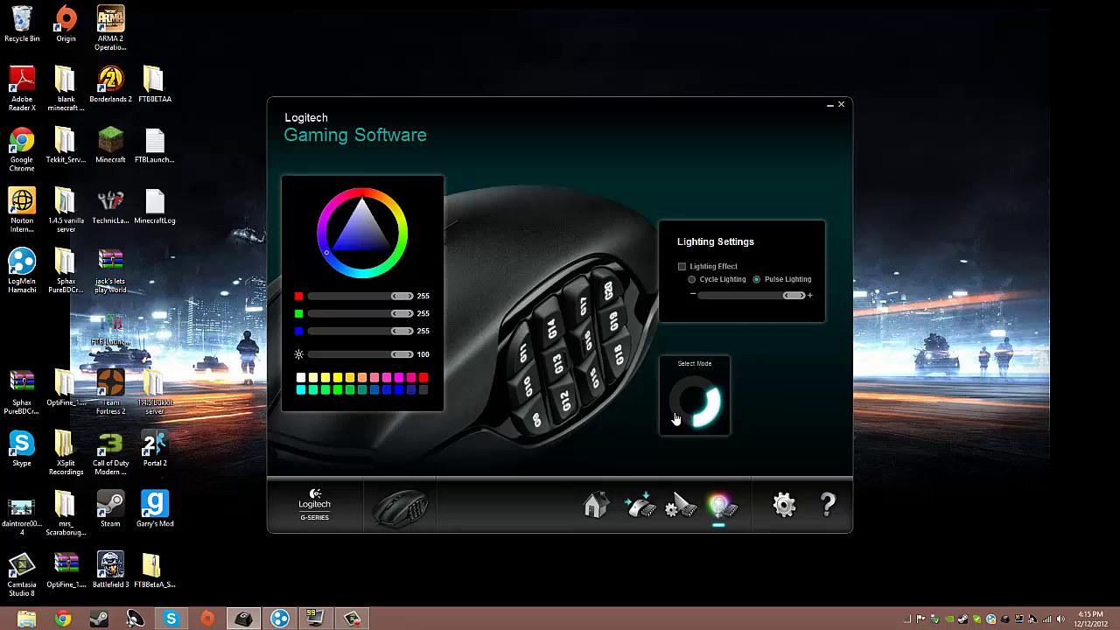
pyautogui.click(676, 418)
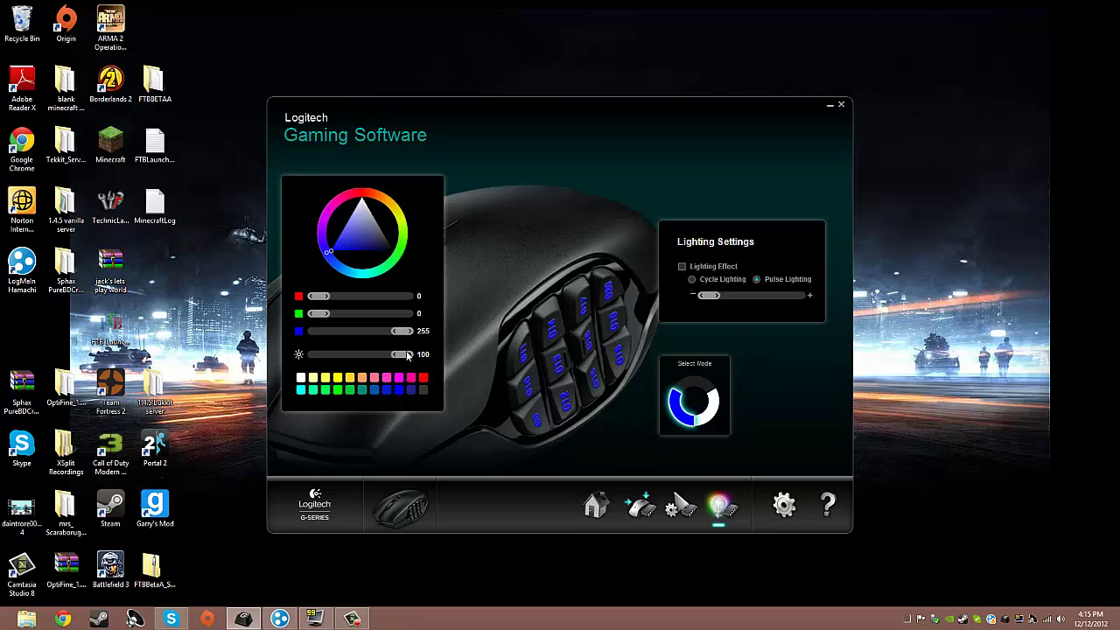
pyautogui.moveTo(405, 354); pyautogui.dragTo(388, 356)
pyautogui.moveTo(413, 359); pyautogui.dragTo(419, 360)
# Step: Try magenta and cyan backlights by setting red and then green to 255, and restore pure blue
pyautogui.moveTo(318, 298); pyautogui.dragTo(321, 299)
pyautogui.moveTo(436, 308); pyautogui.dragTo(485, 310)
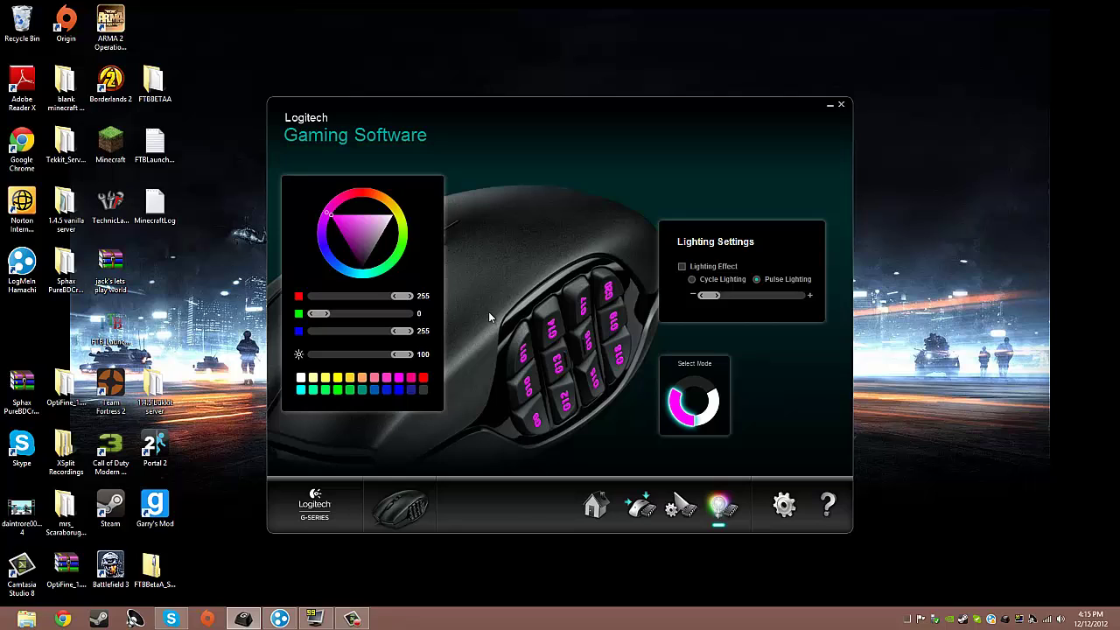
pyautogui.moveTo(294, 313); pyautogui.dragTo(562, 329)
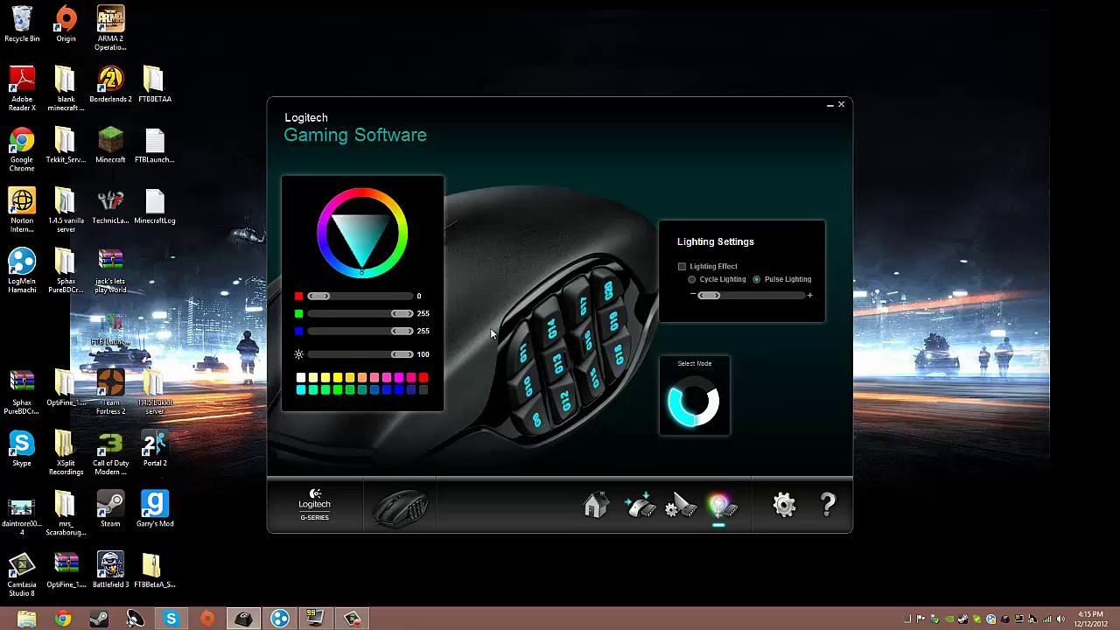
pyautogui.click(408, 320)
pyautogui.click(309, 317)
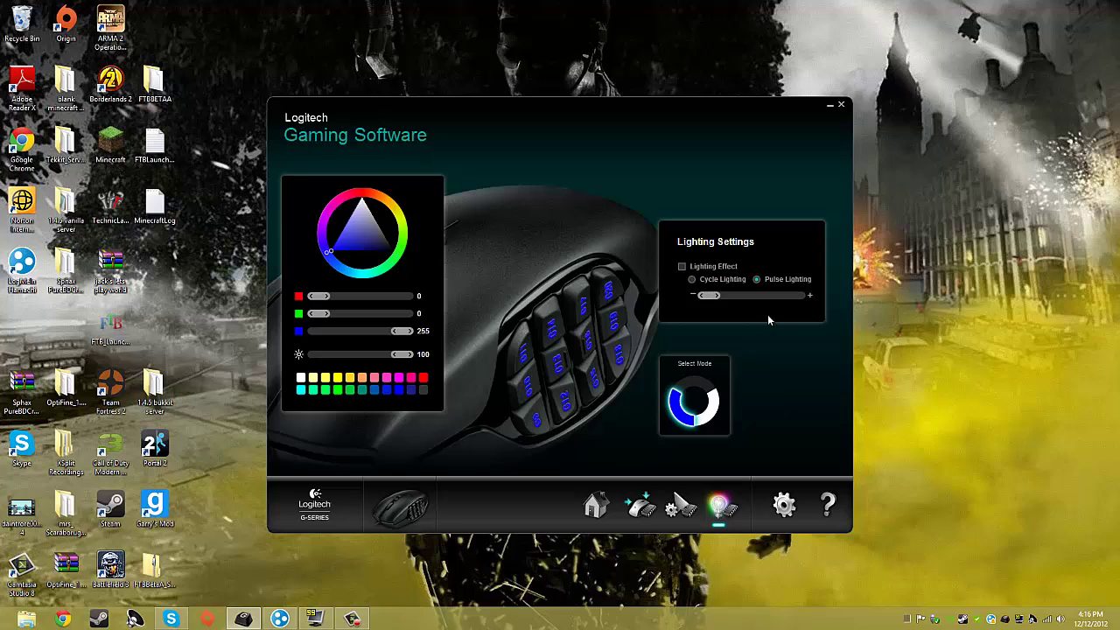
# Step: Enable the lighting effect, try Pulse Lighting at the maximum rate and Cycle Lighting, and turn the effect off
pyautogui.click(683, 267)
pyautogui.moveTo(760, 305); pyautogui.dragTo(813, 296)
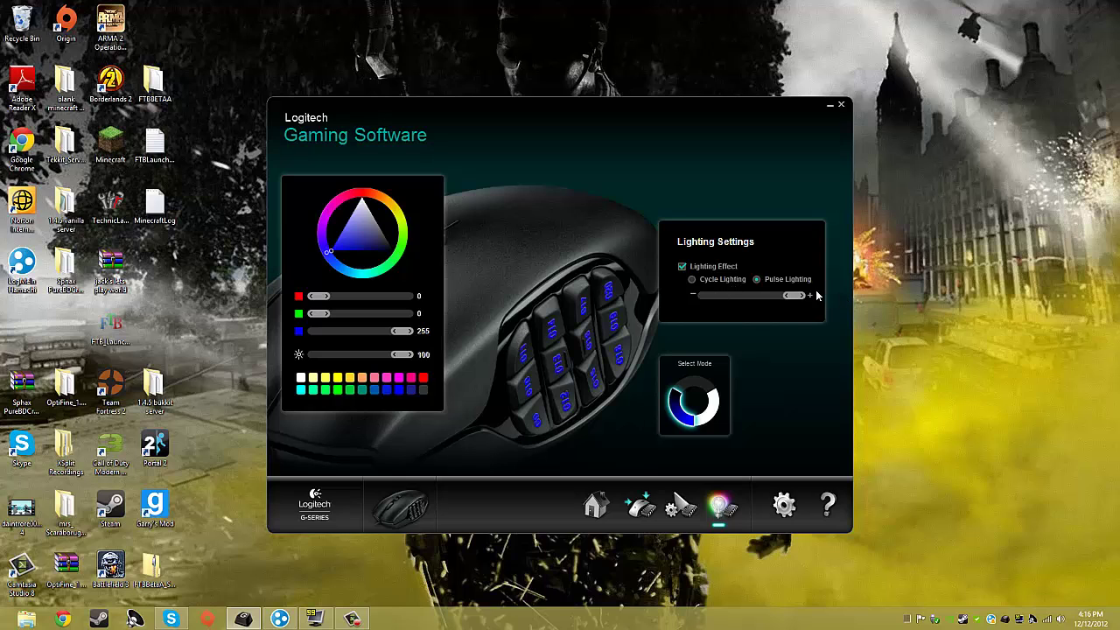
pyautogui.click(692, 280)
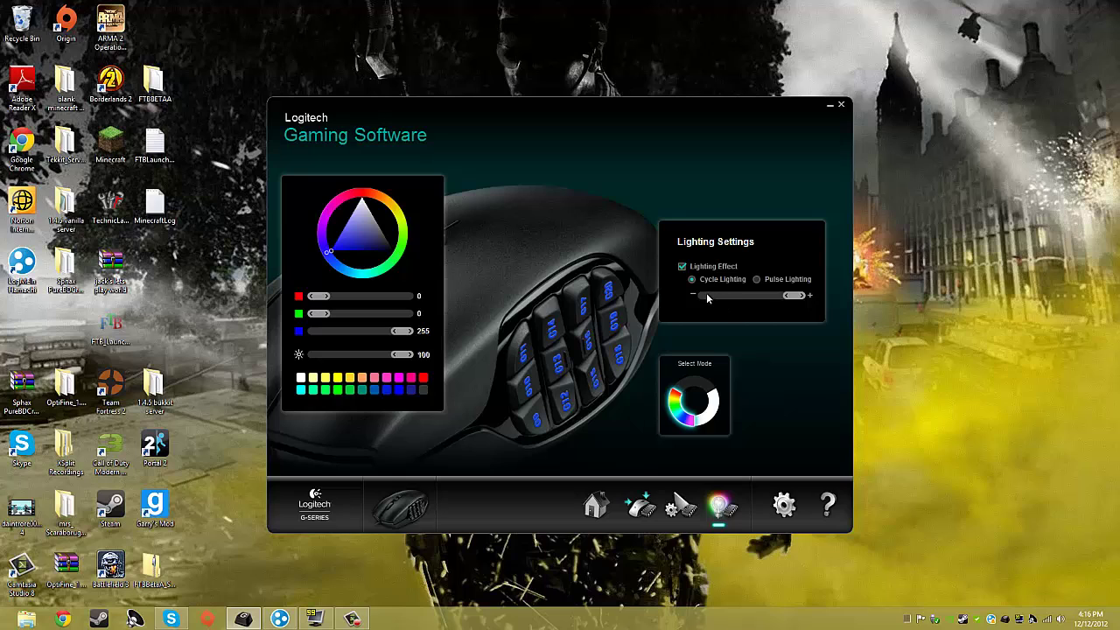
pyautogui.click(682, 267)
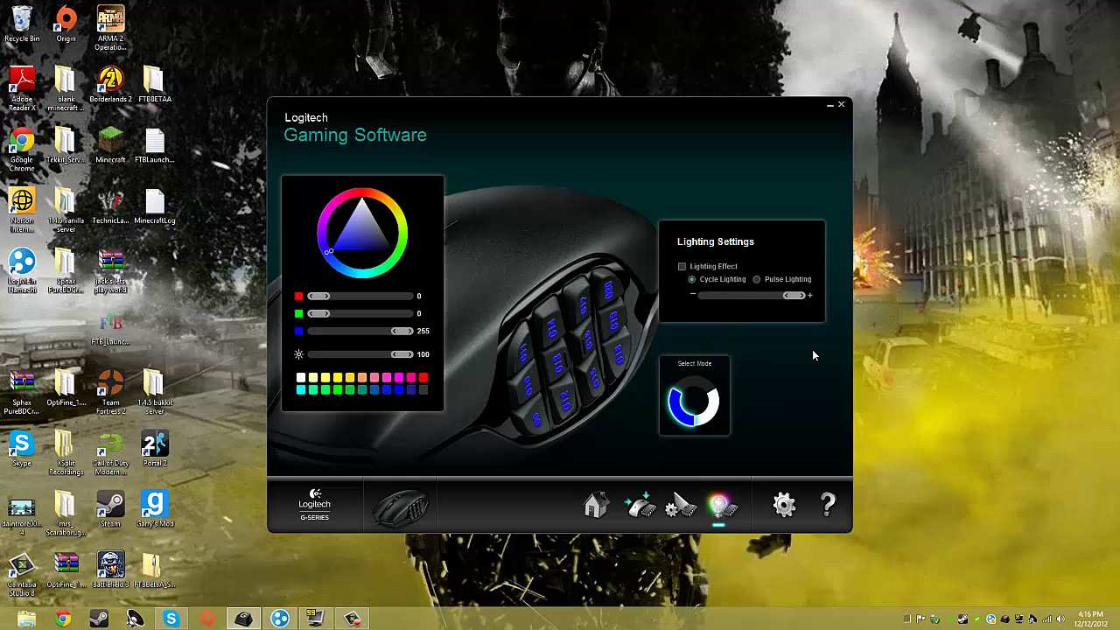
# Step: Review the pointer settings once more and return to the on-board memory home page
pyautogui.click(594, 505)
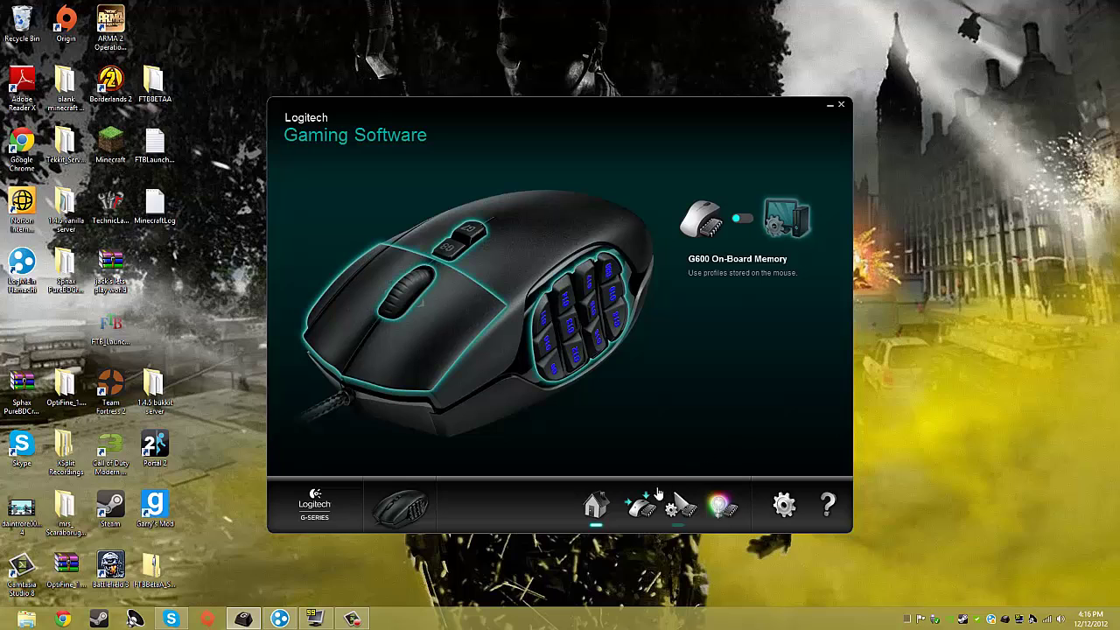
pyautogui.click(681, 511)
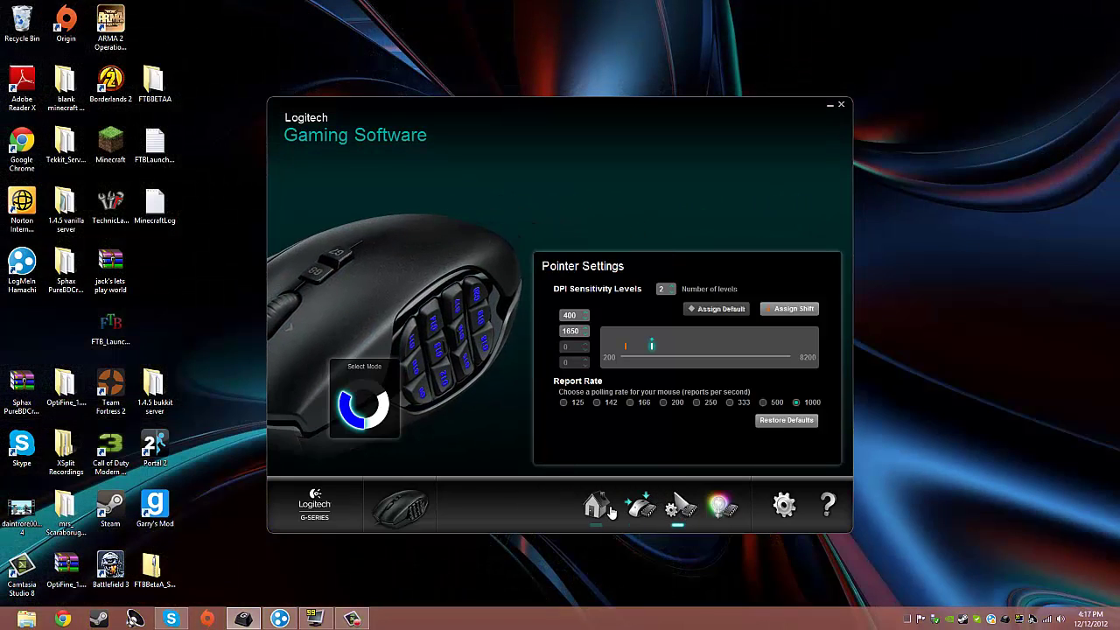
pyautogui.click(603, 507)
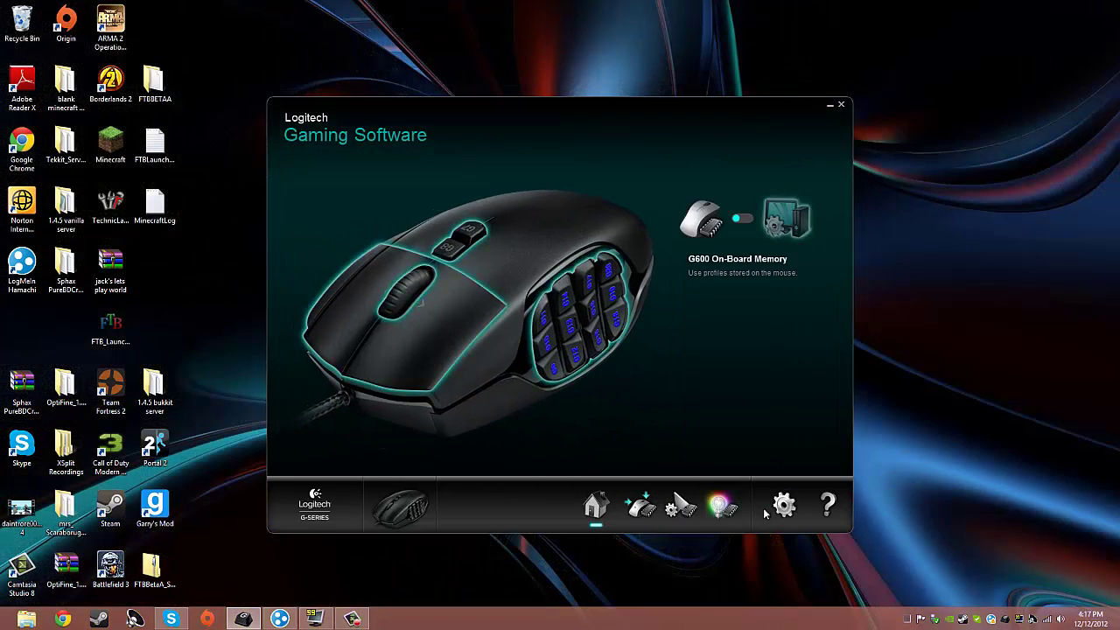
# Step: Turn off running the program at Windows start in the settings, review the G600 and profile options, and apply
pyautogui.click(784, 504)
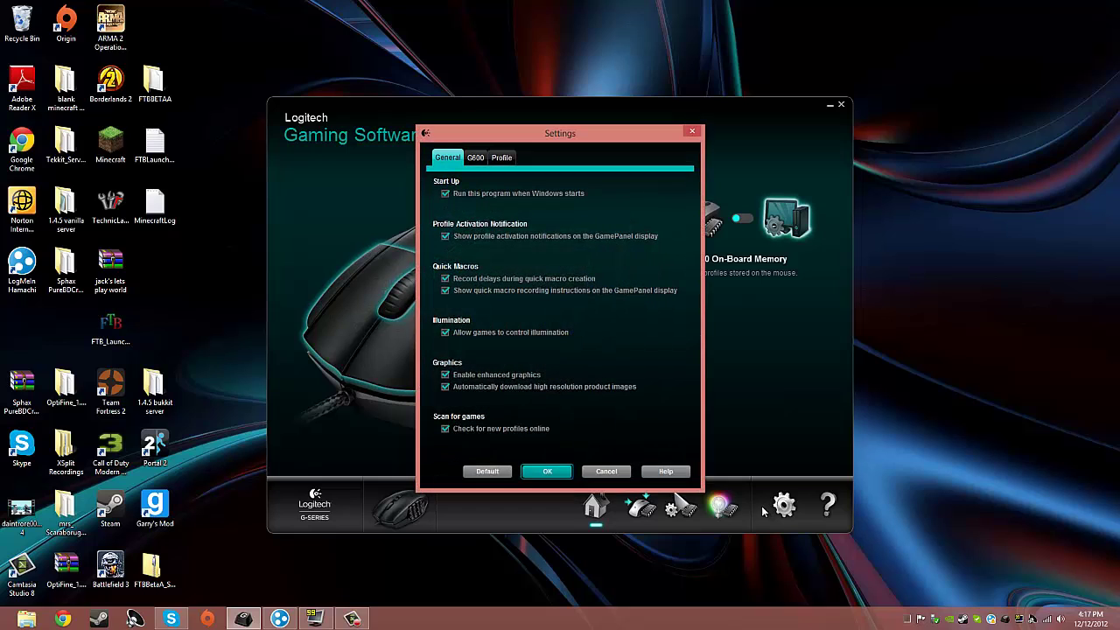
pyautogui.click(446, 194)
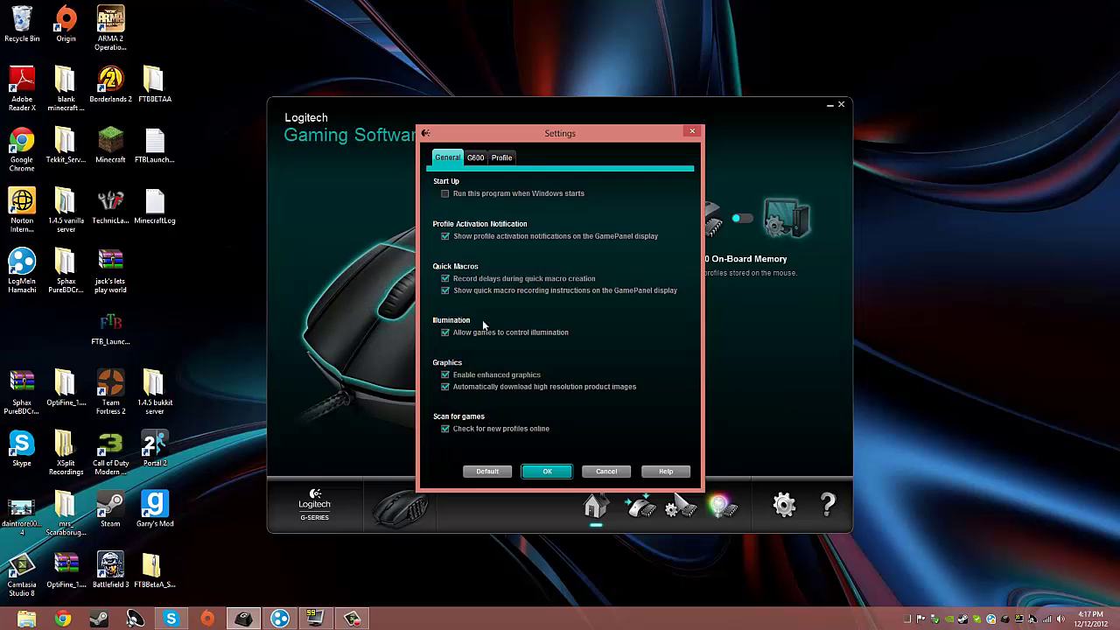
pyautogui.click(477, 159)
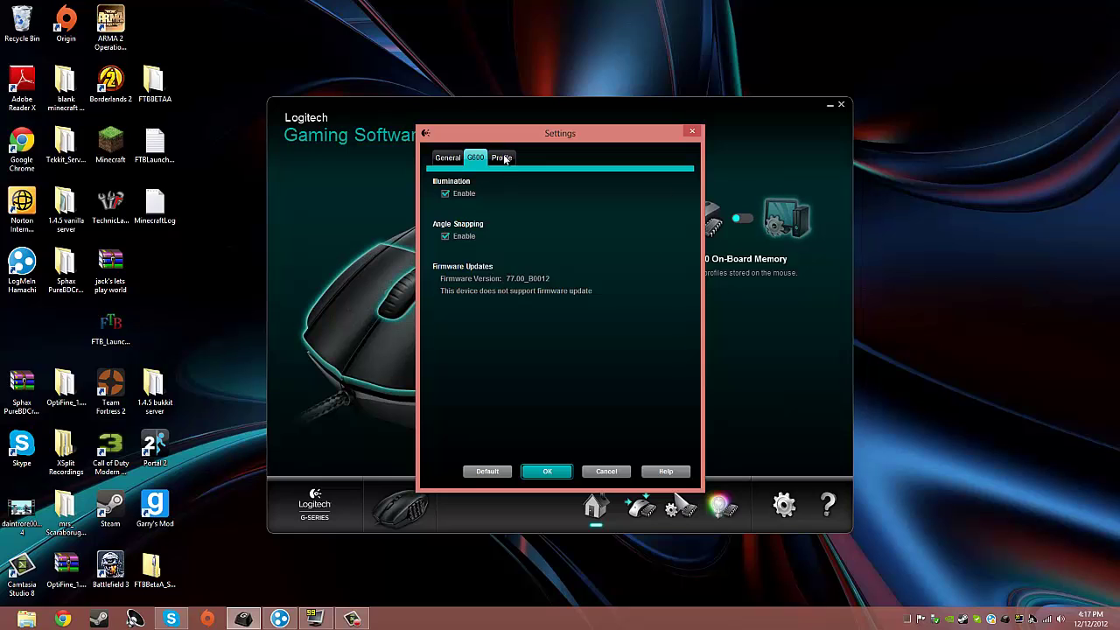
pyautogui.click(502, 157)
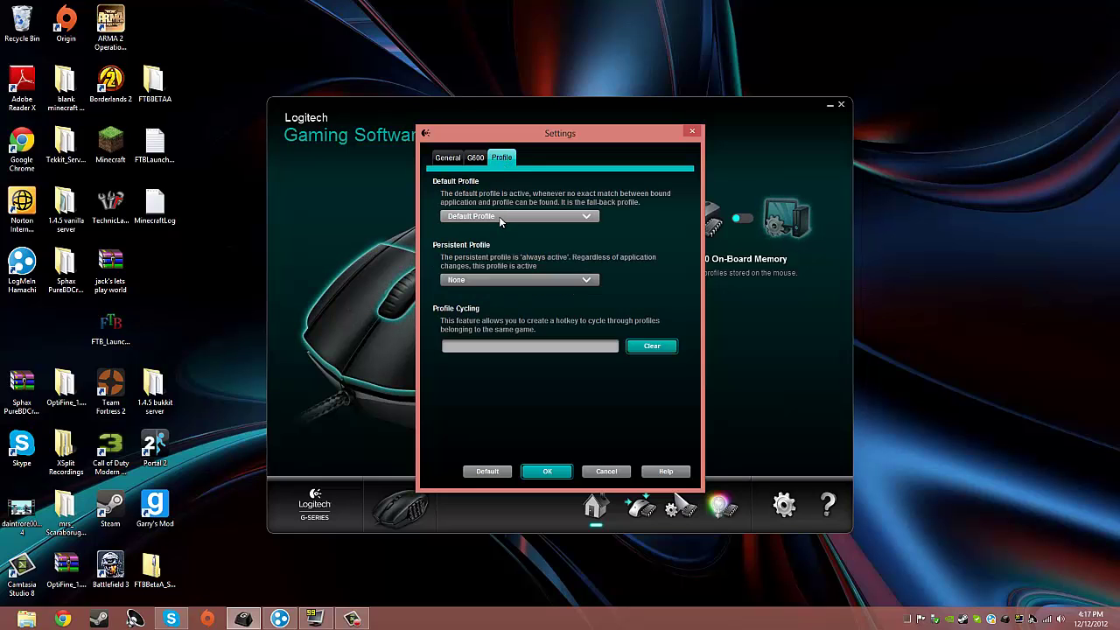
pyautogui.click(486, 281)
pyautogui.click(486, 282)
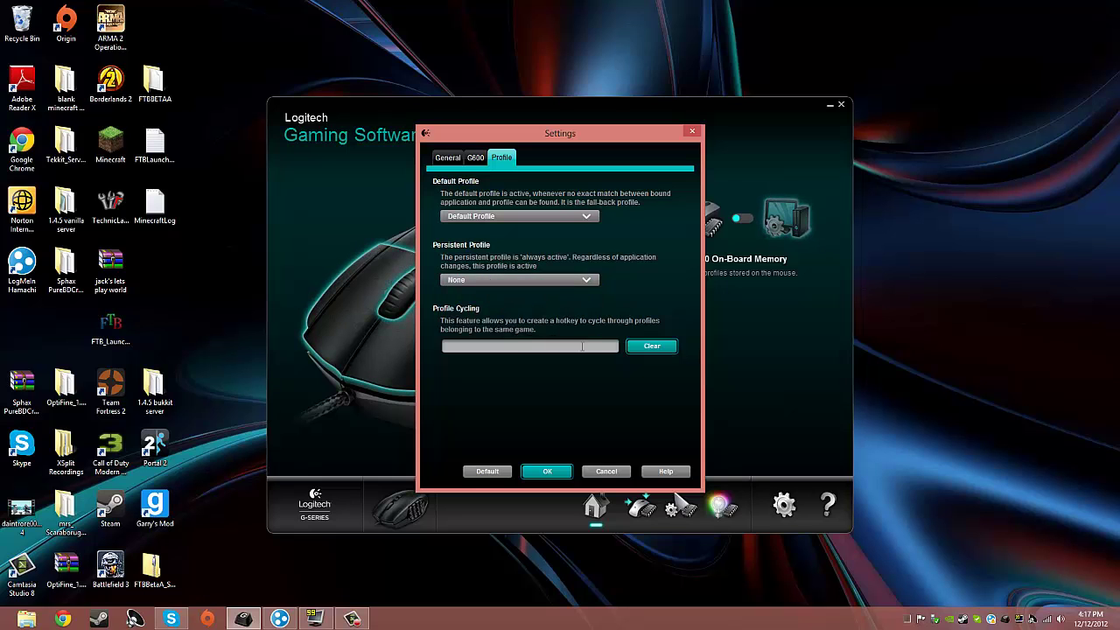
pyautogui.click(553, 471)
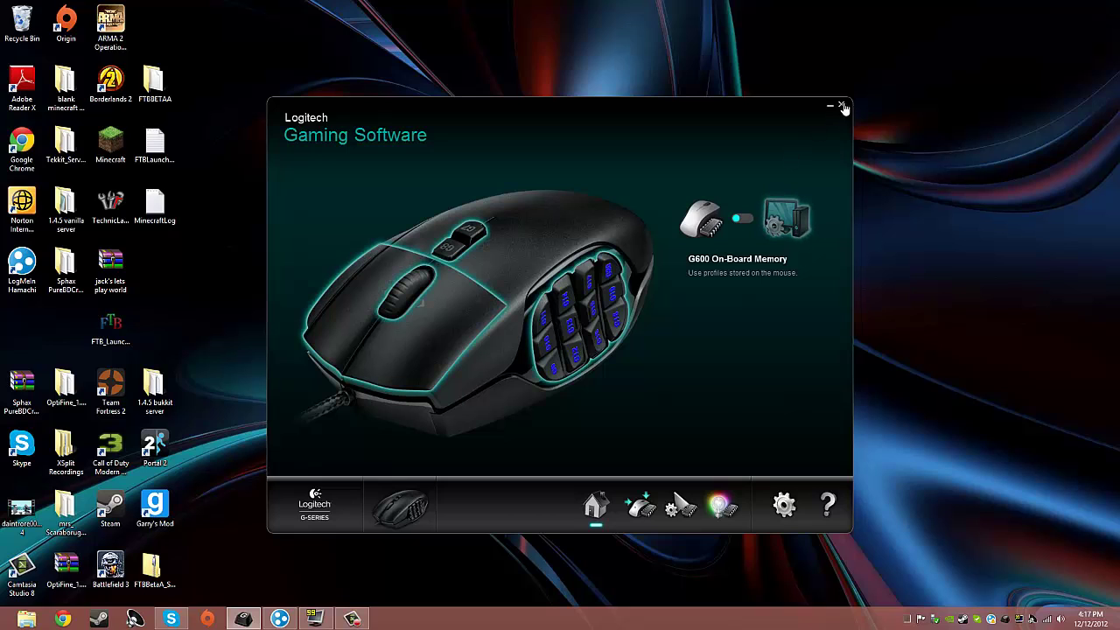
# Step: Close the Logitech Gaming Software window and bring up the Camtasia recorder controls
pyautogui.click(841, 106)
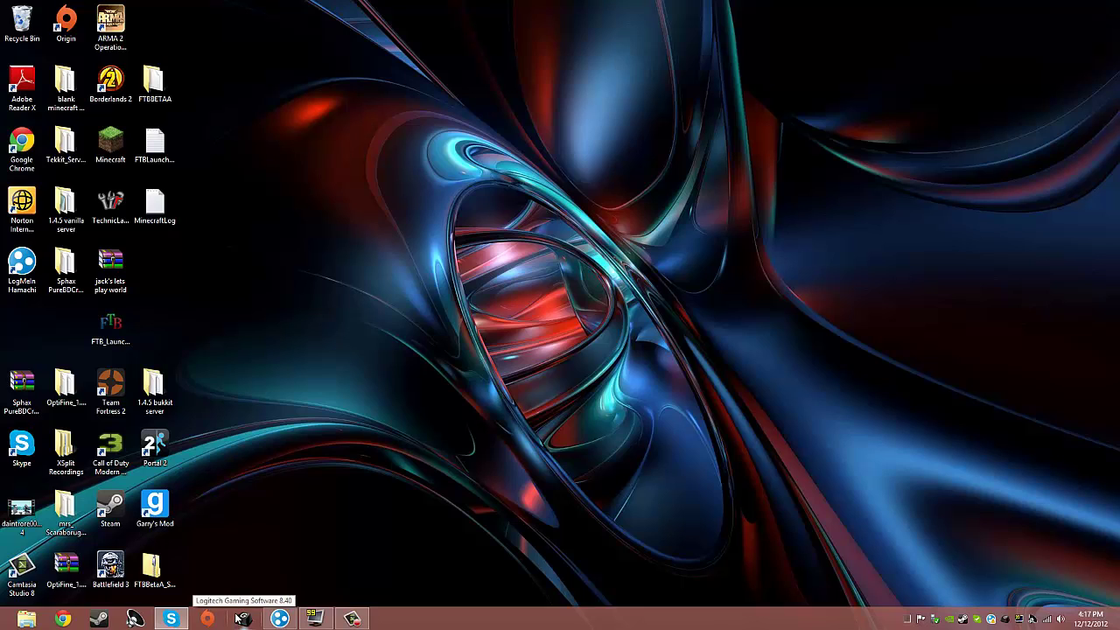
pyautogui.click(352, 619)
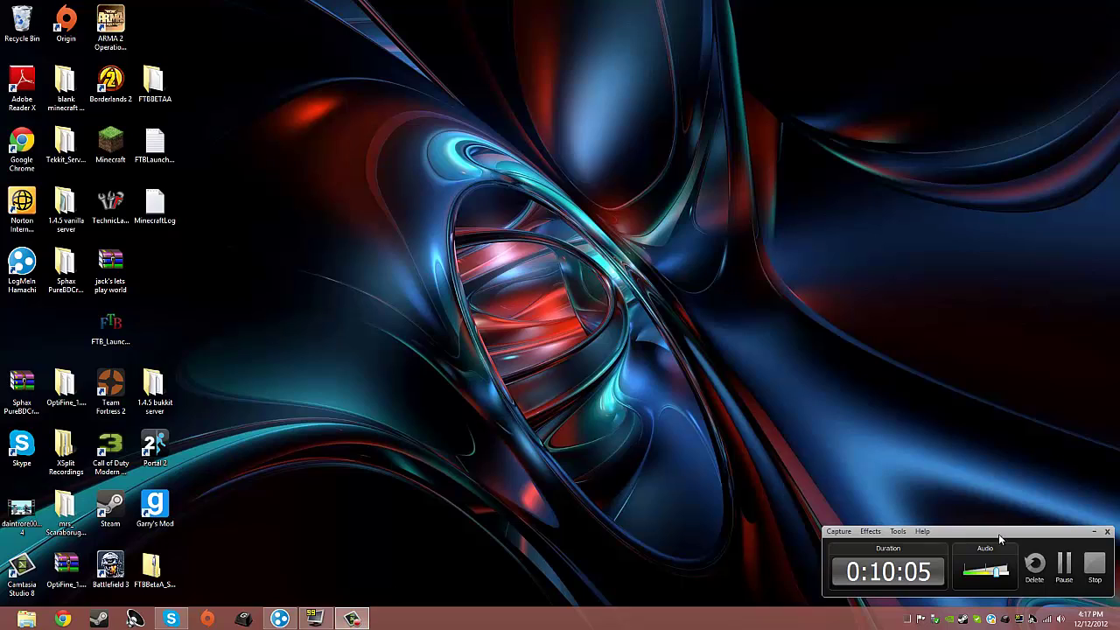